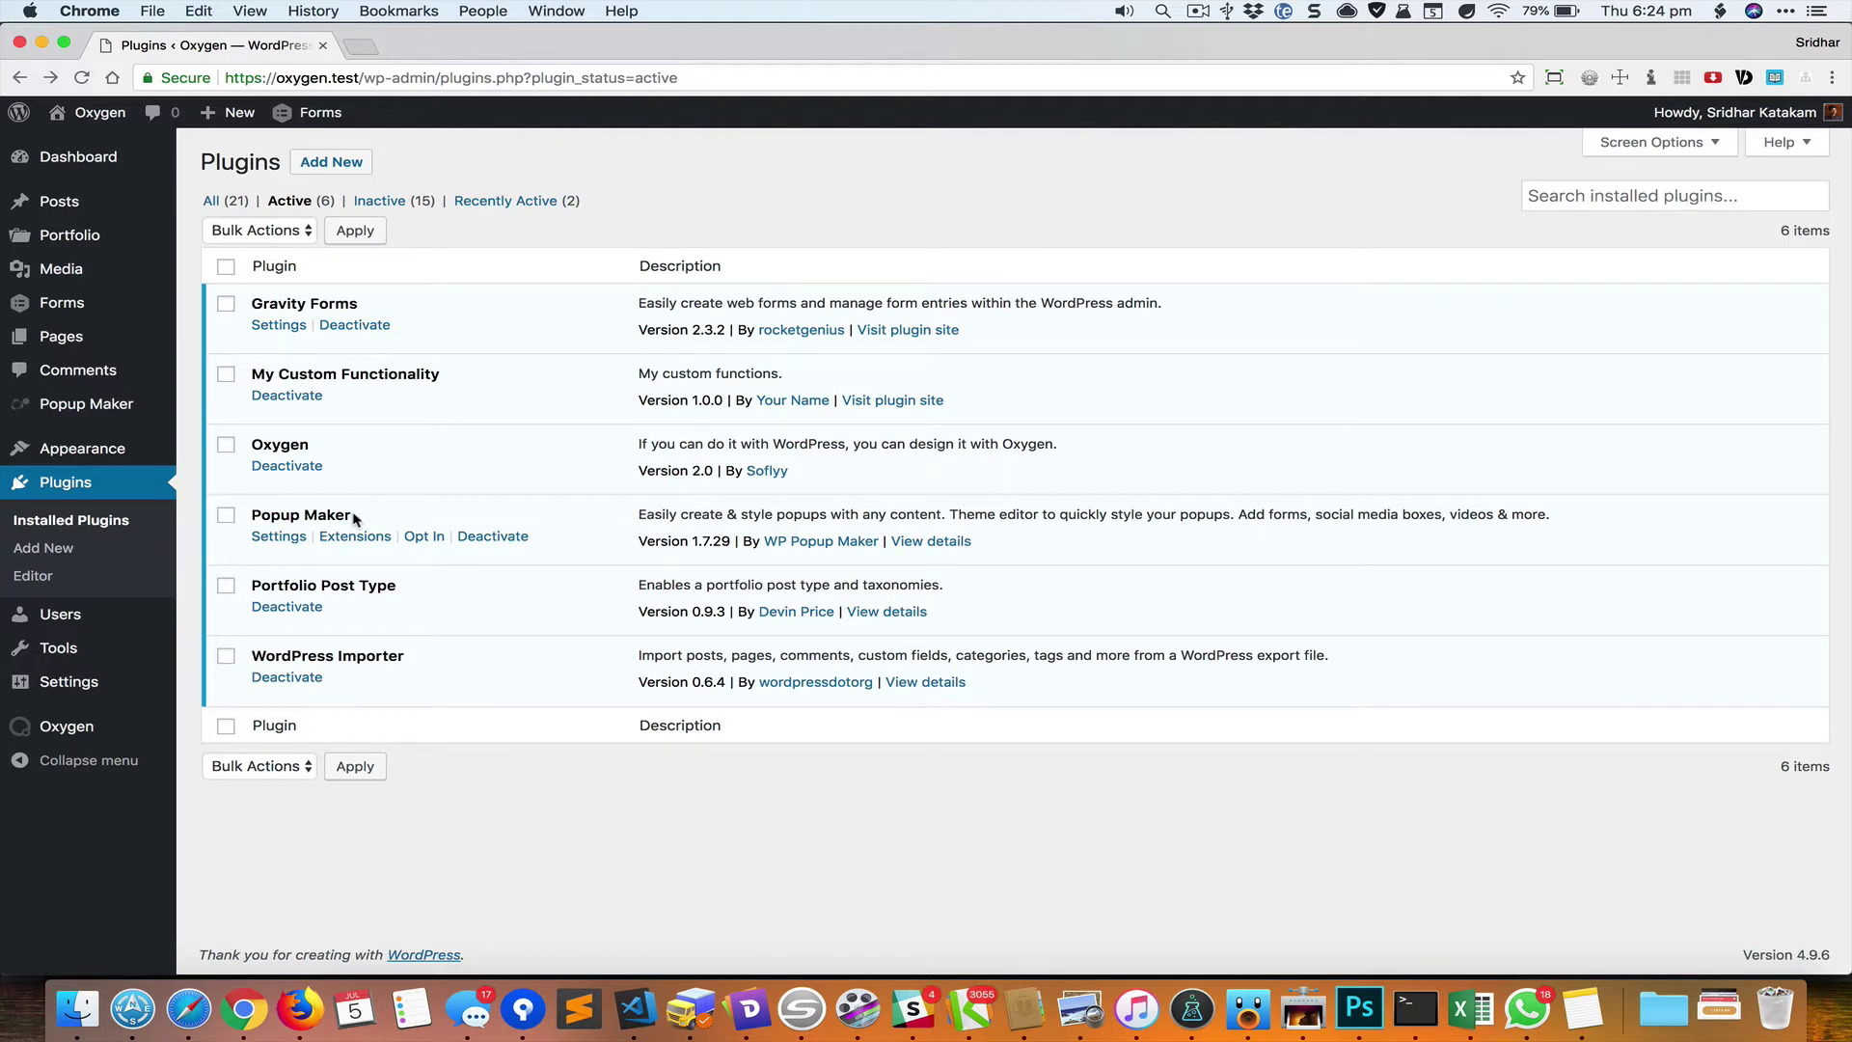
Reveal the Popup Maker submenu from the admin sidebar on the Plugins page.
{"action": "mouse_move", "coordinate": [148, 419]}
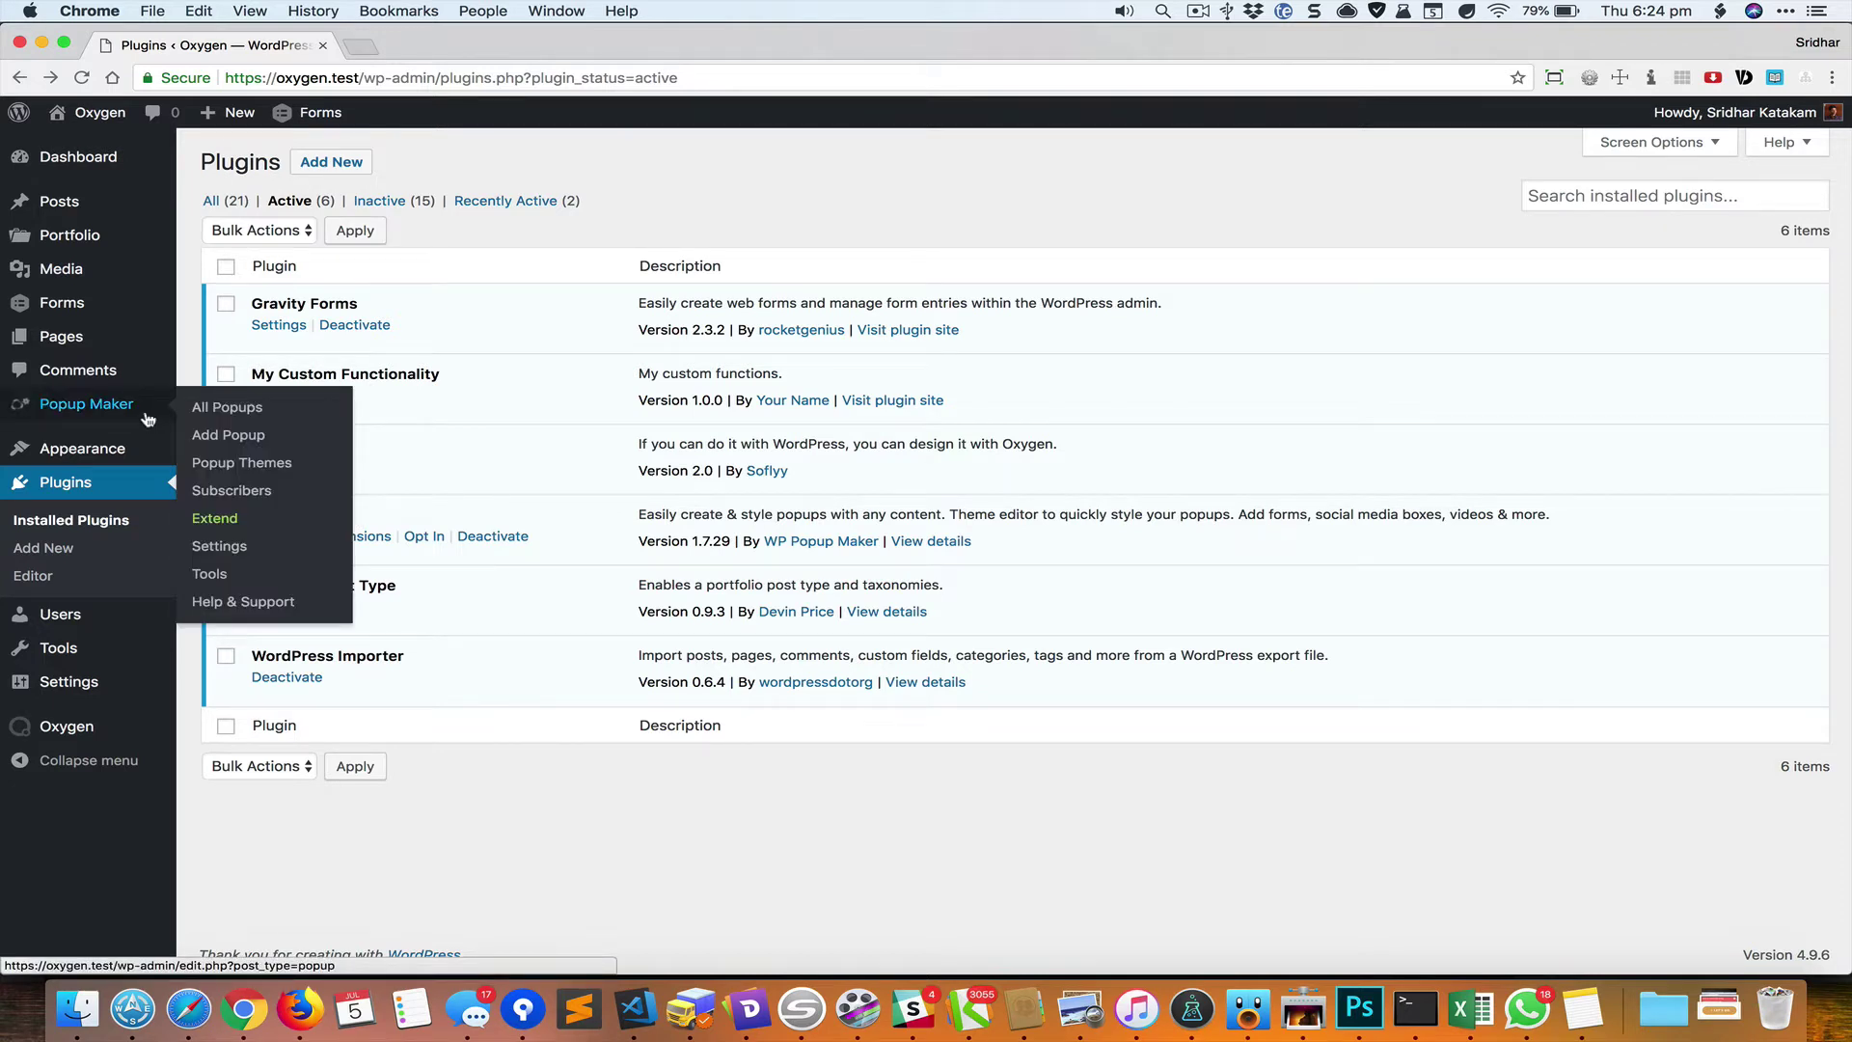
Add a new popup and name it 'Contact Form'.
{"action": "left_click", "coordinate": [225, 440]}
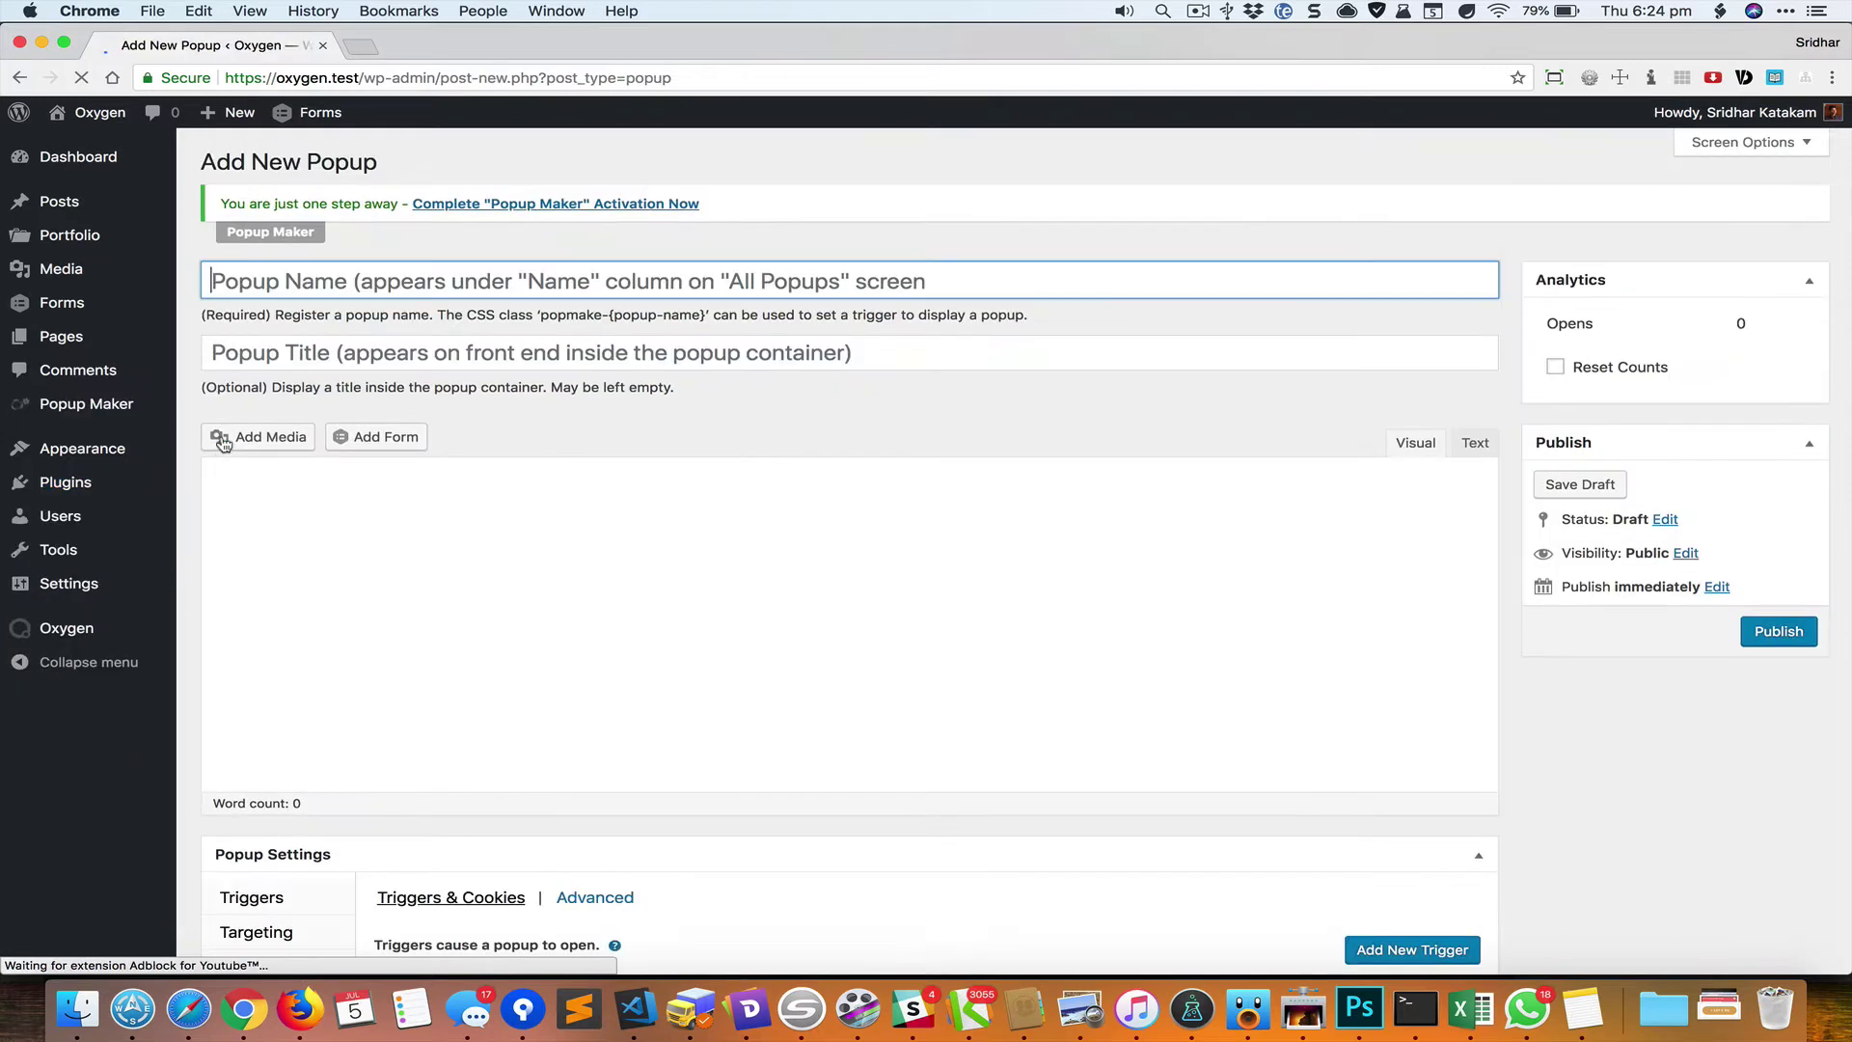
{"action": "left_click", "coordinate": [641, 281]}
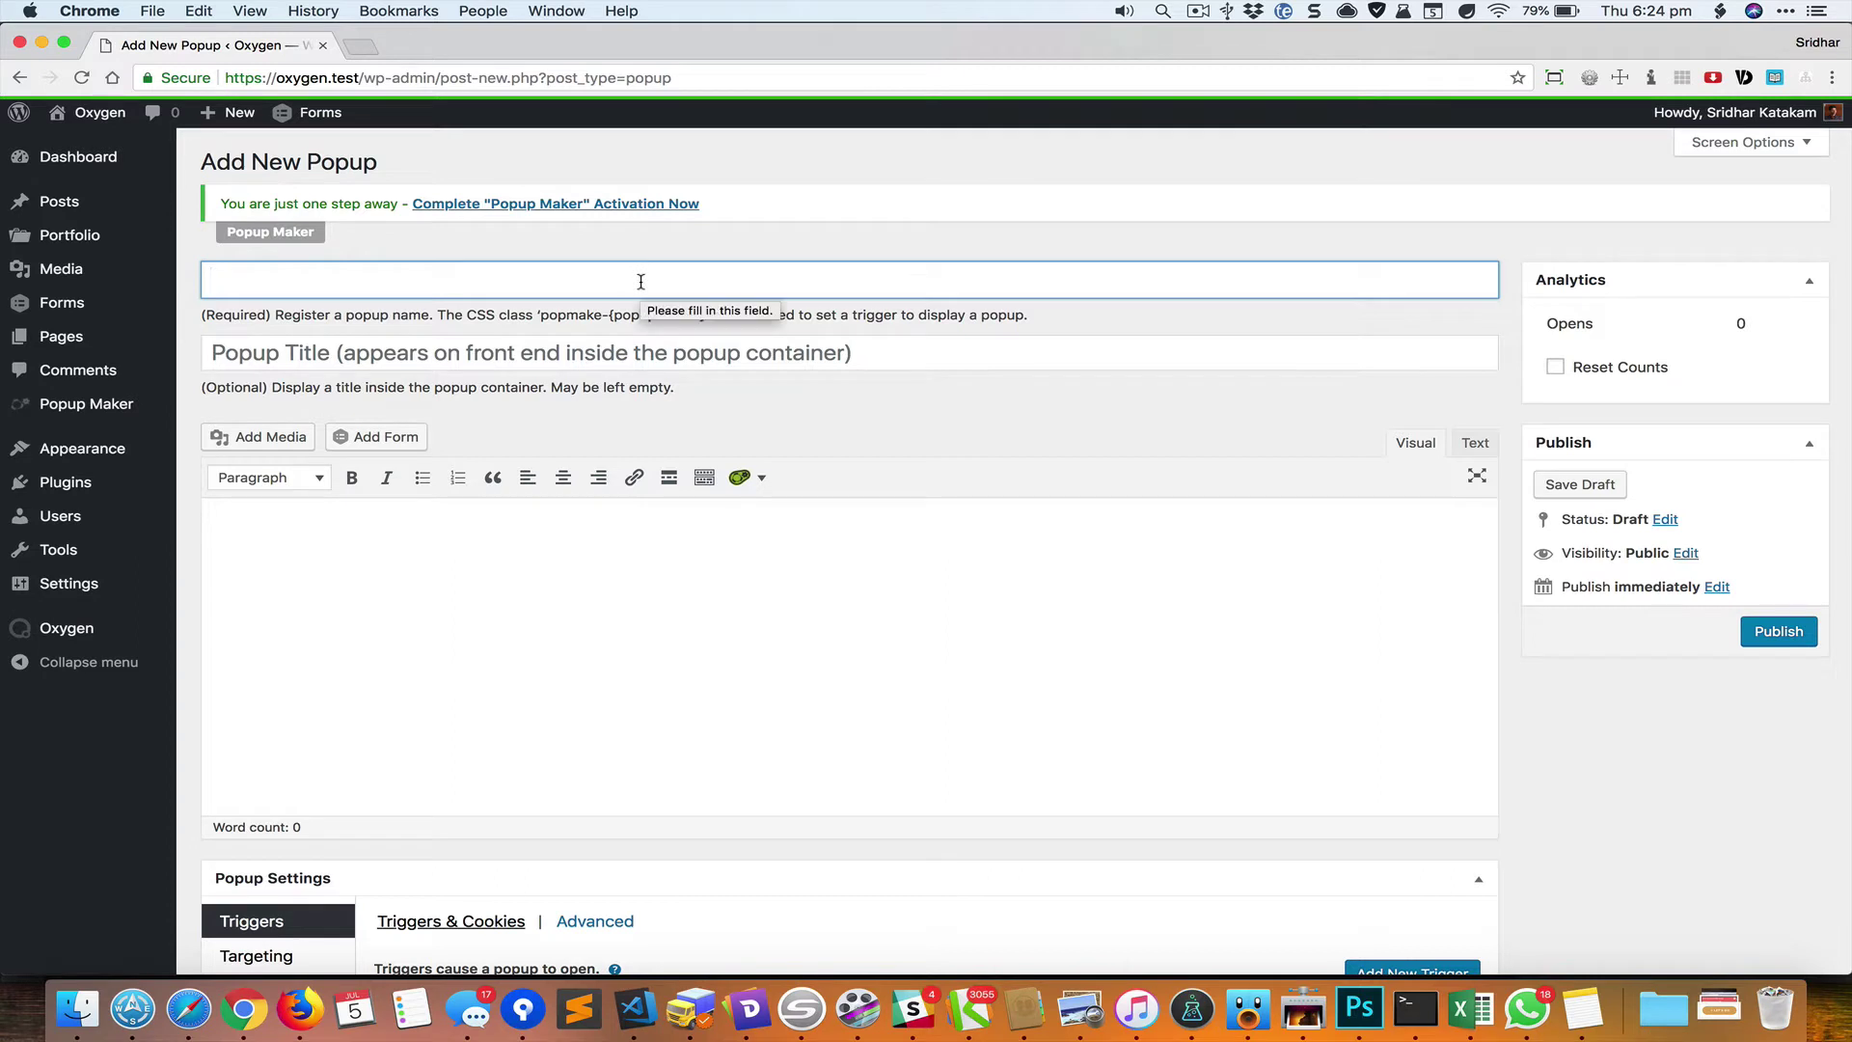
{"action": "type", "text": "Cont"}
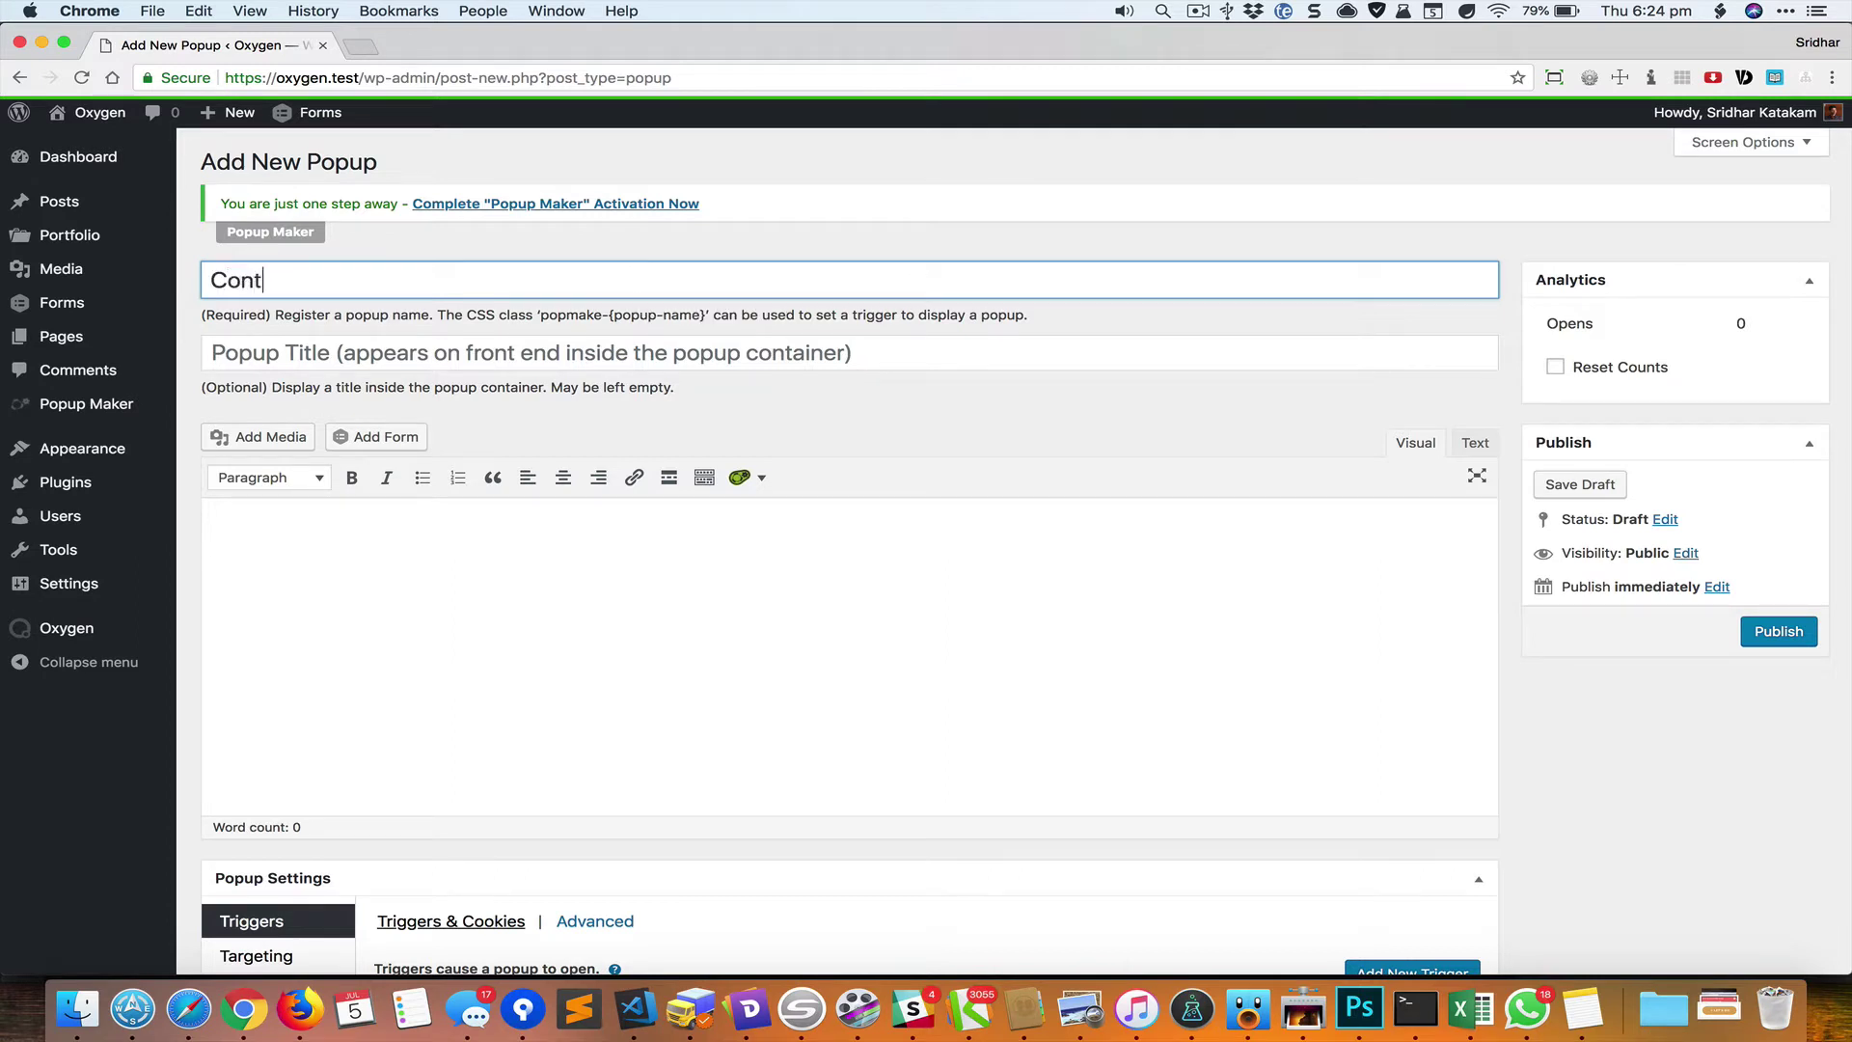
{"action": "type", "text": "act Form"}
{"action": "scroll", "coordinate": [662, 442], "scroll_direction": "down", "scroll_amount": 1}
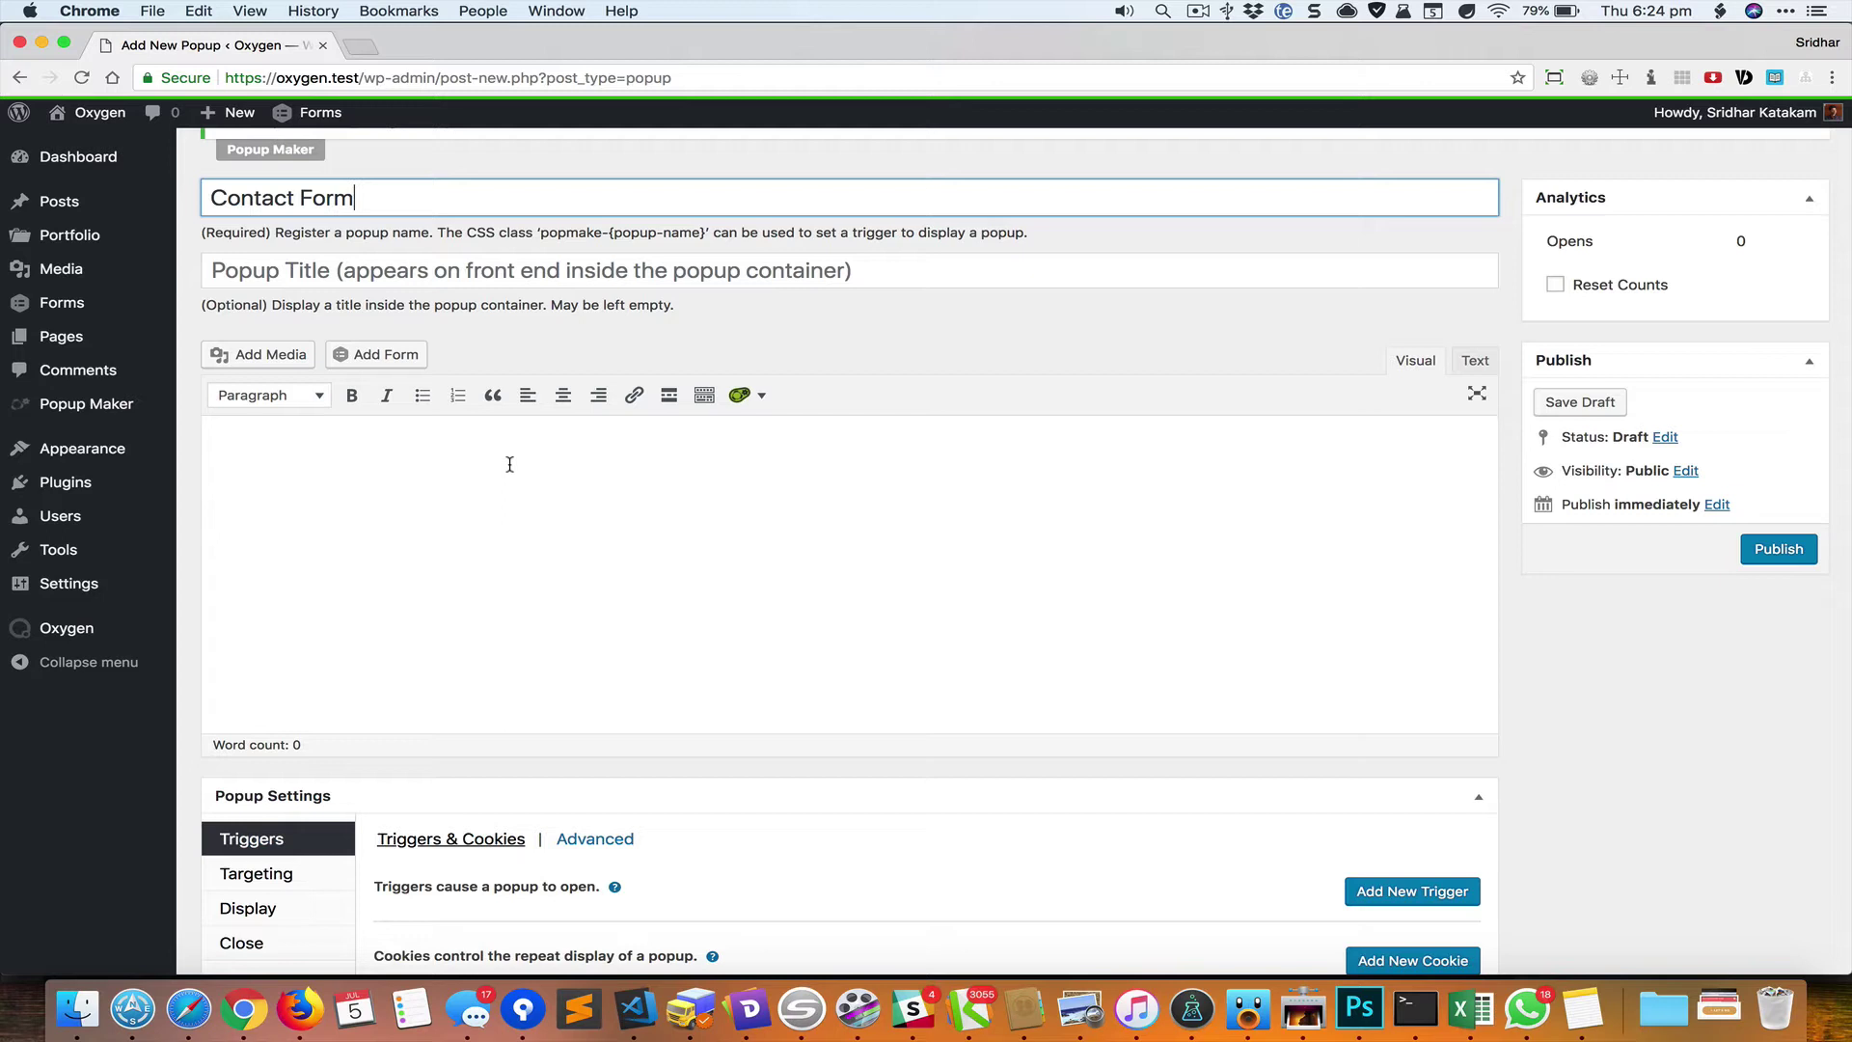
Insert the Contact Gravity Form shortcode into the popup content with Ajax enabled.
{"action": "left_click", "coordinate": [410, 357]}
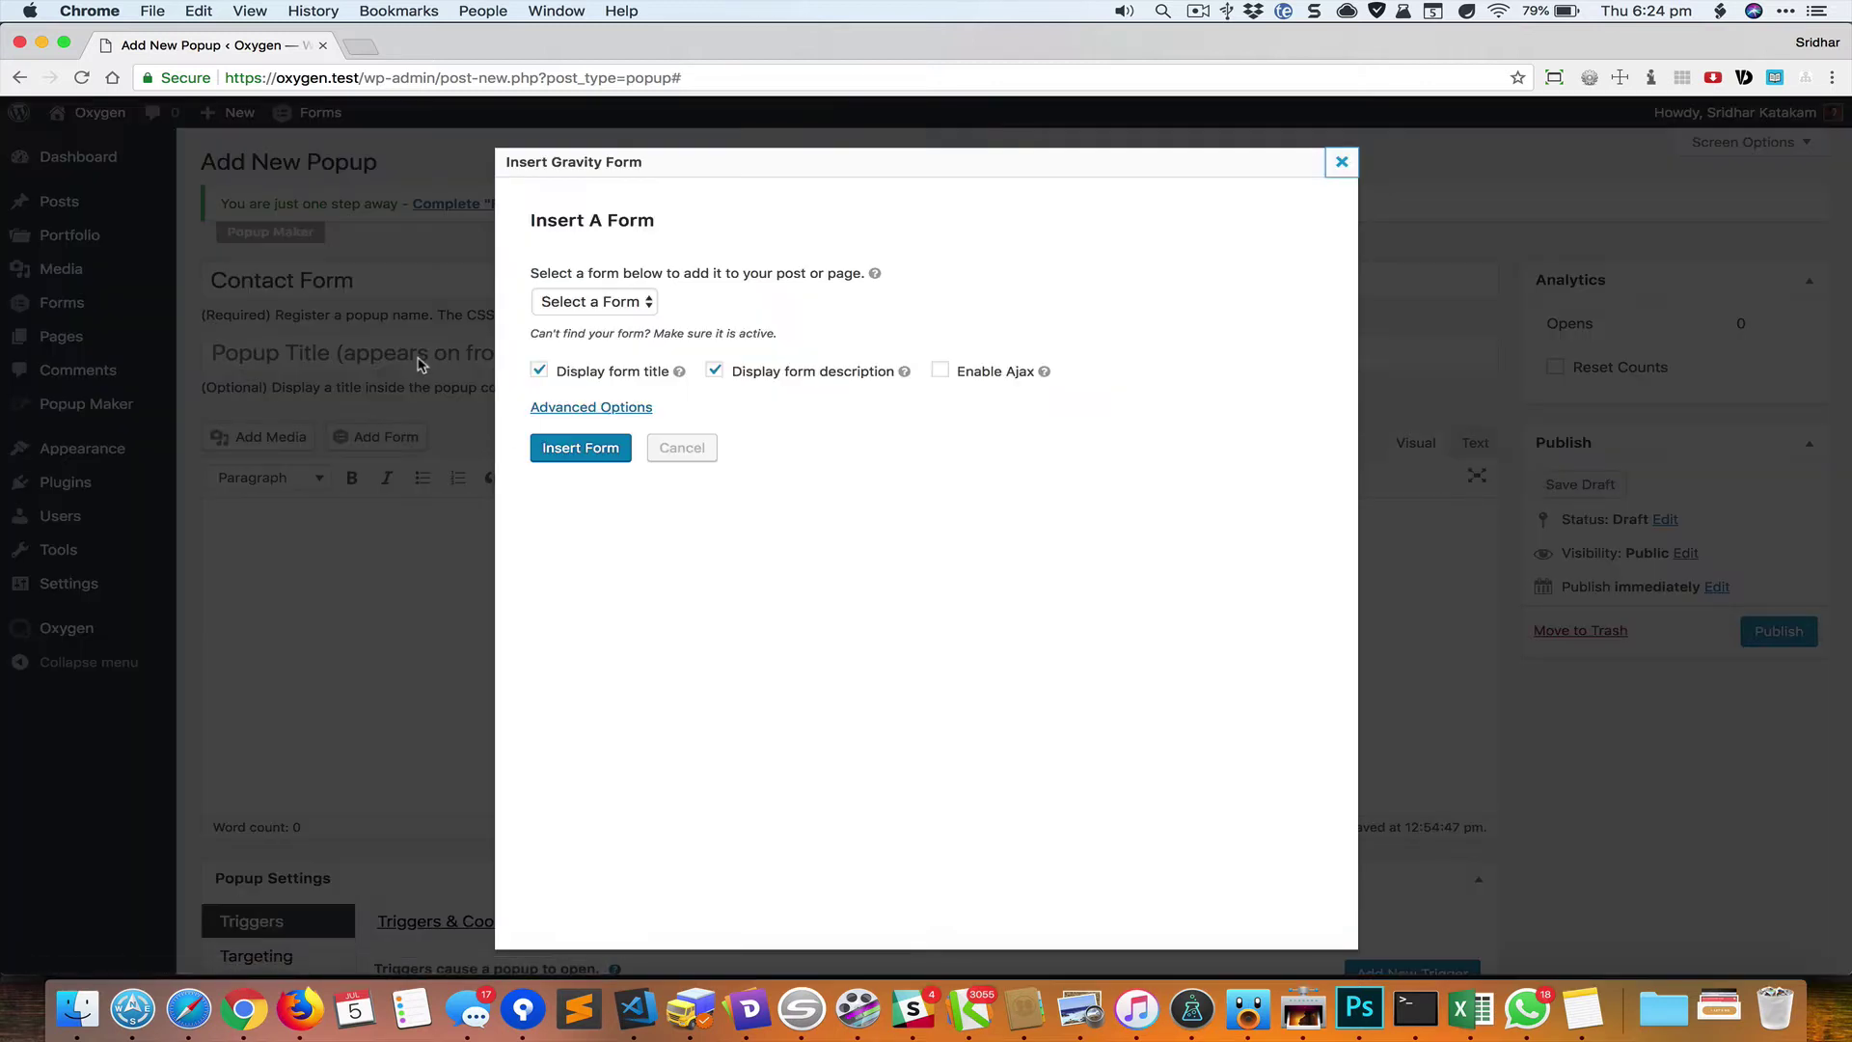
{"action": "left_click", "coordinate": [627, 303]}
{"action": "left_click", "coordinate": [622, 281]}
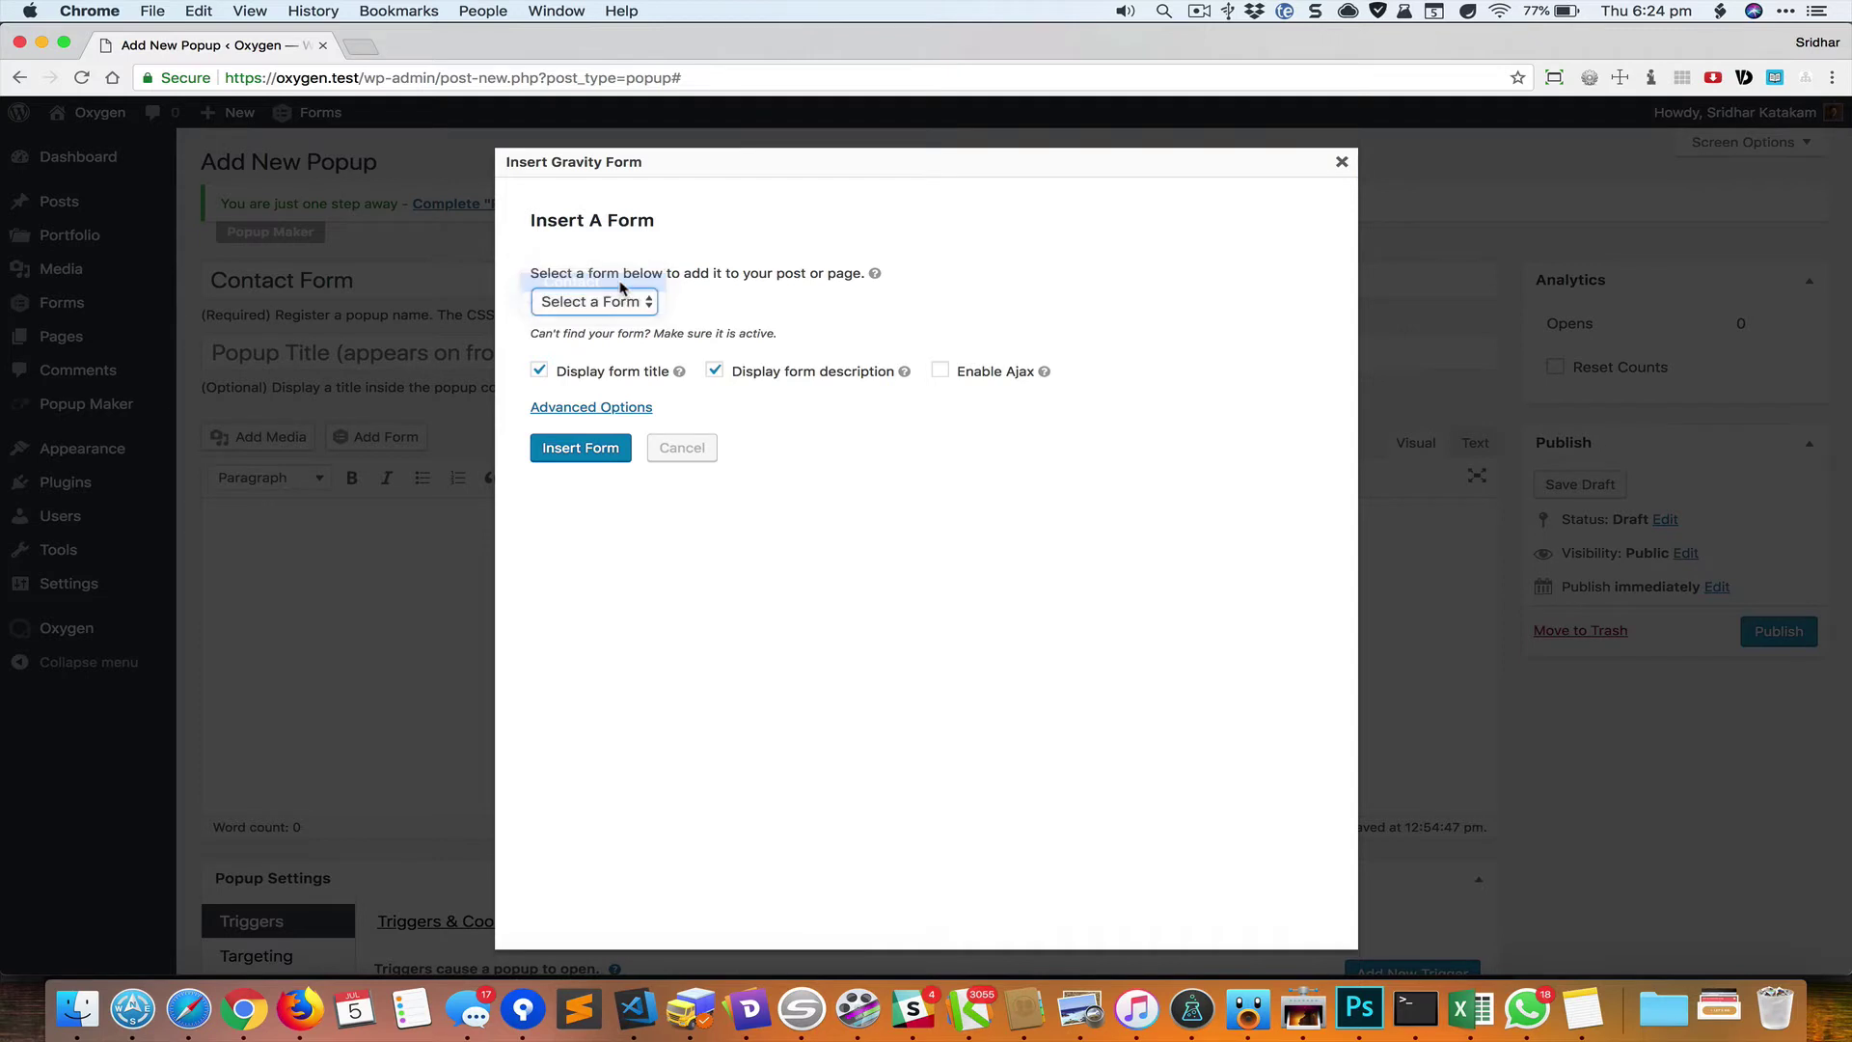
{"action": "left_click", "coordinate": [941, 371]}
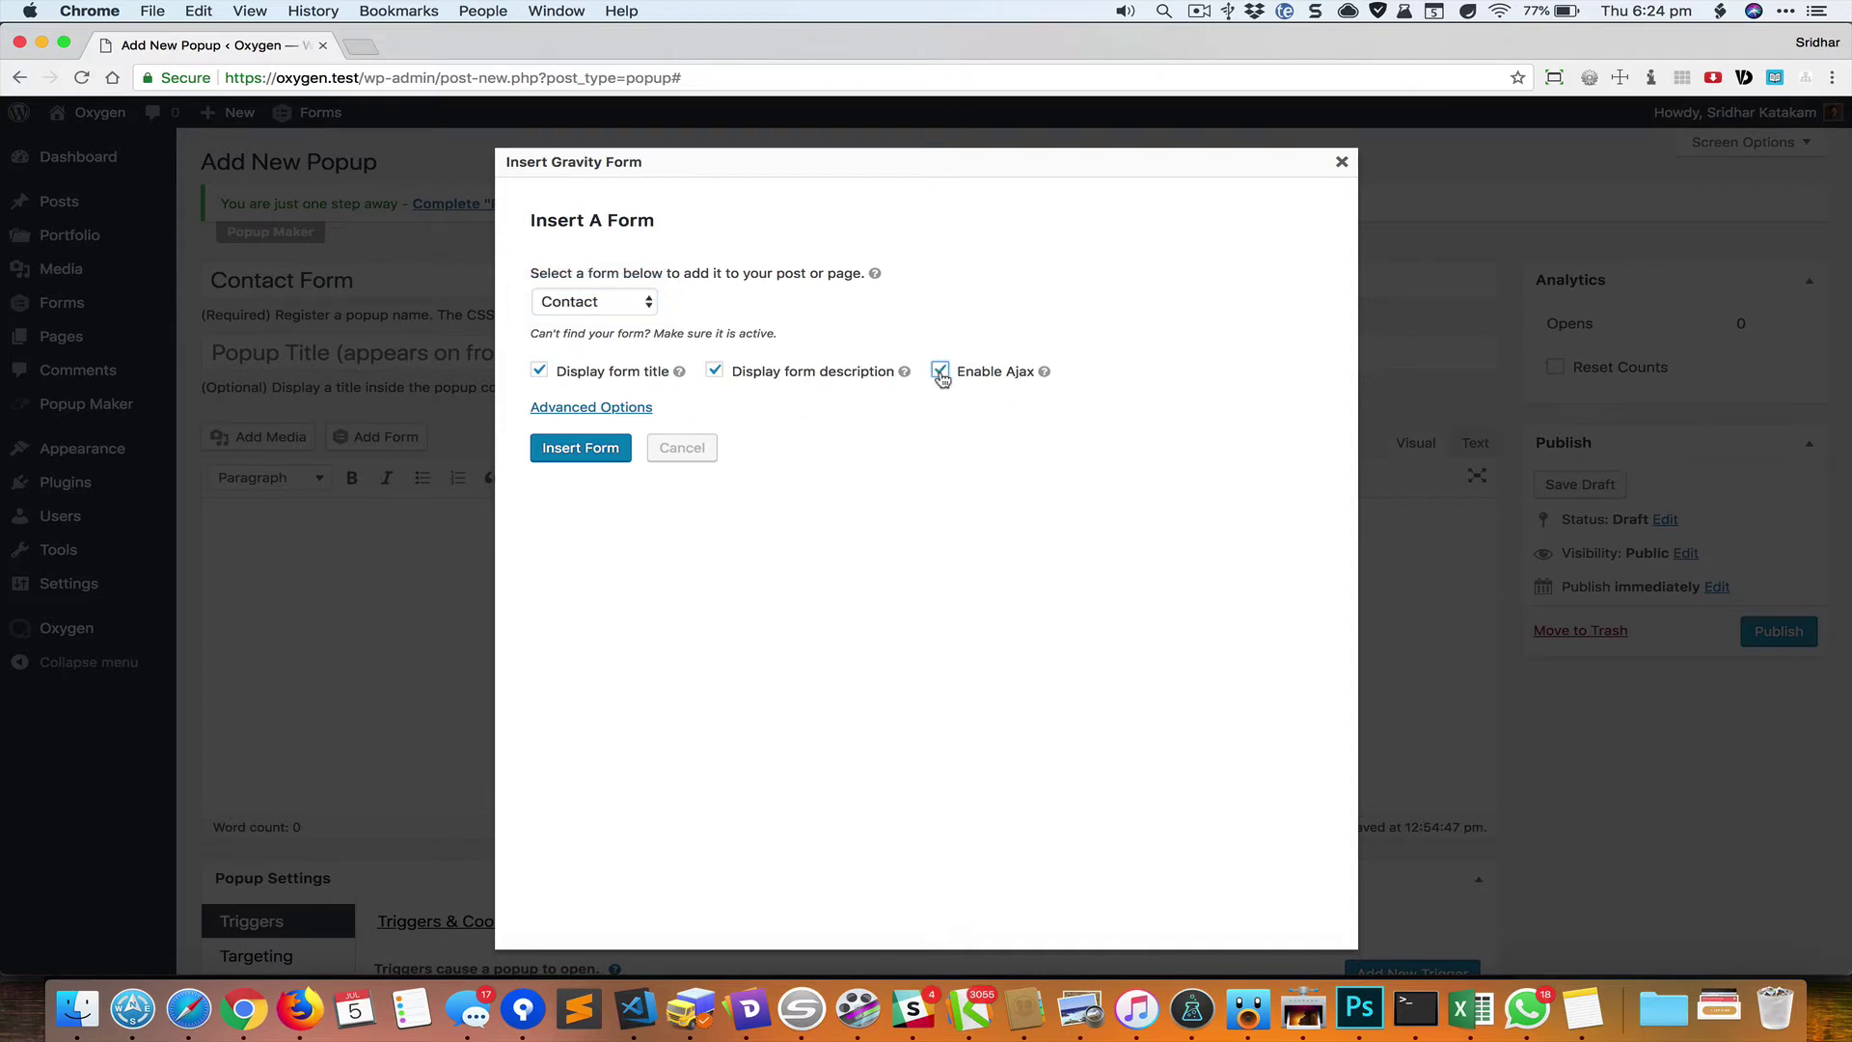
{"action": "left_click", "coordinate": [619, 457]}
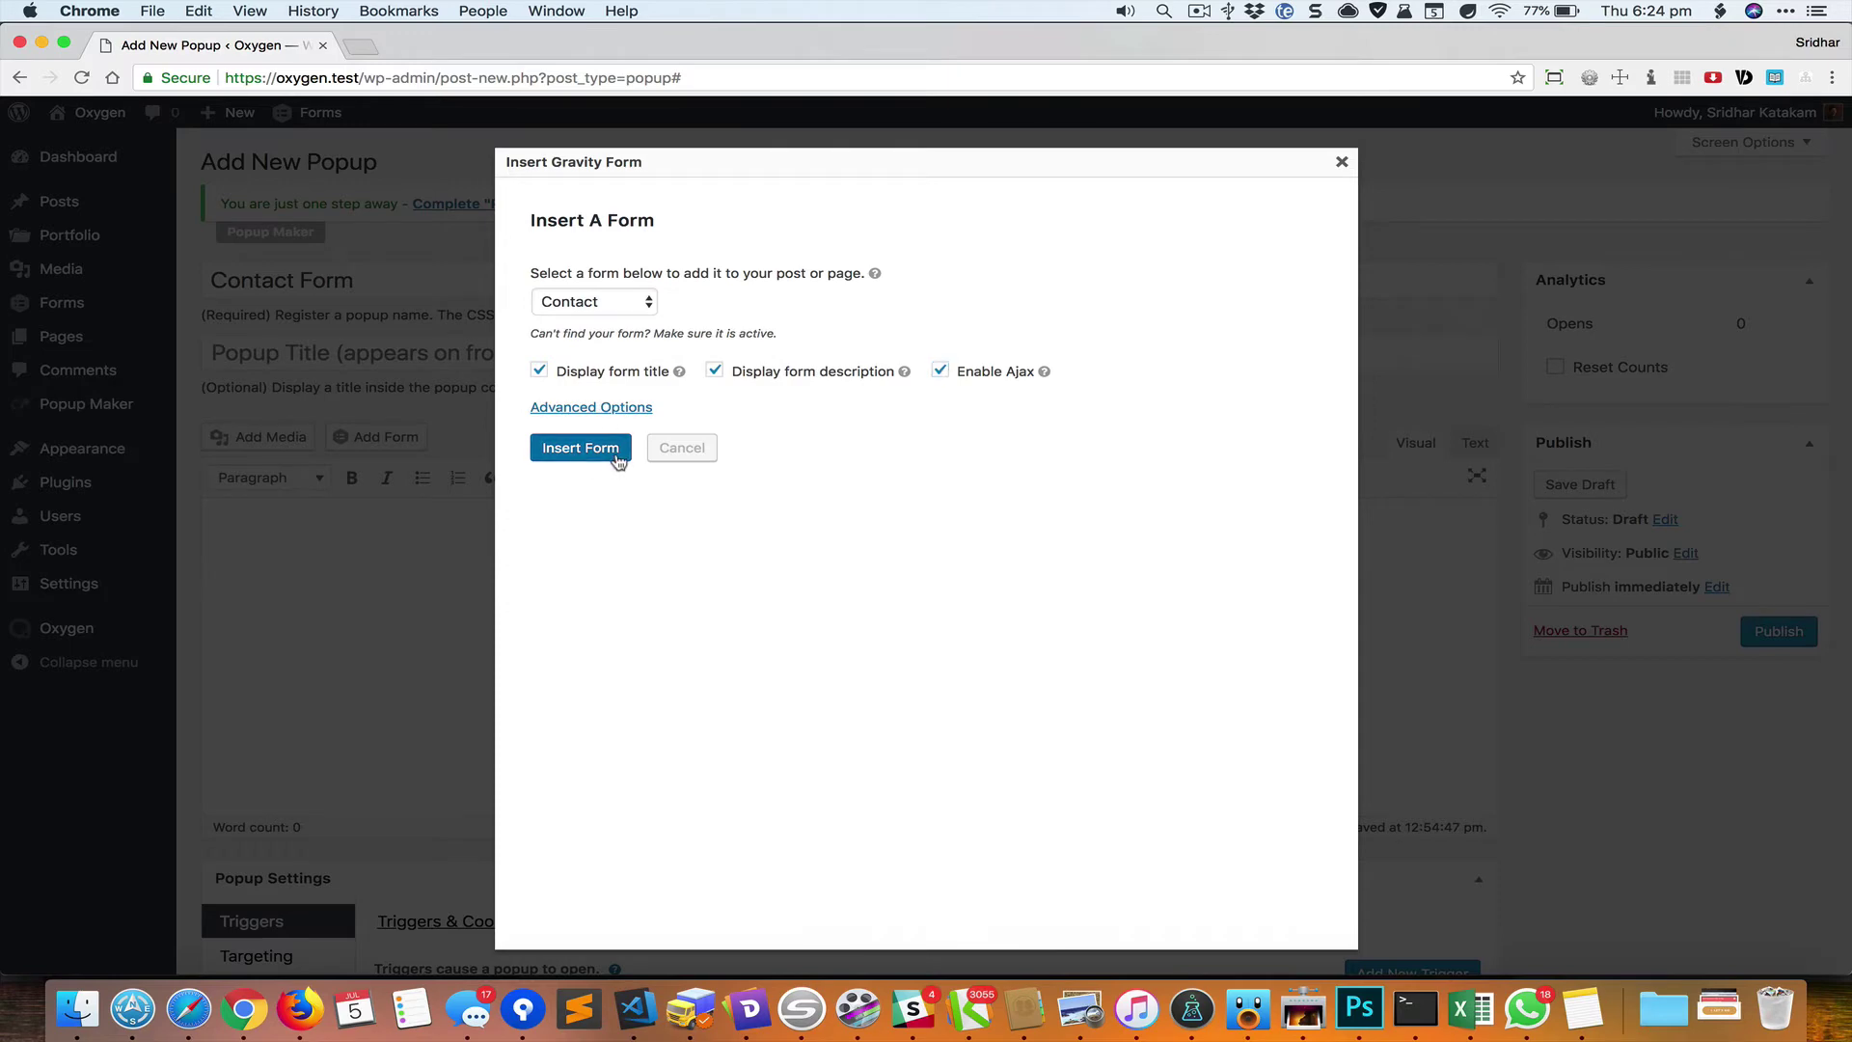
{"action": "scroll", "coordinate": [962, 521], "scroll_direction": "down", "scroll_amount": 5}
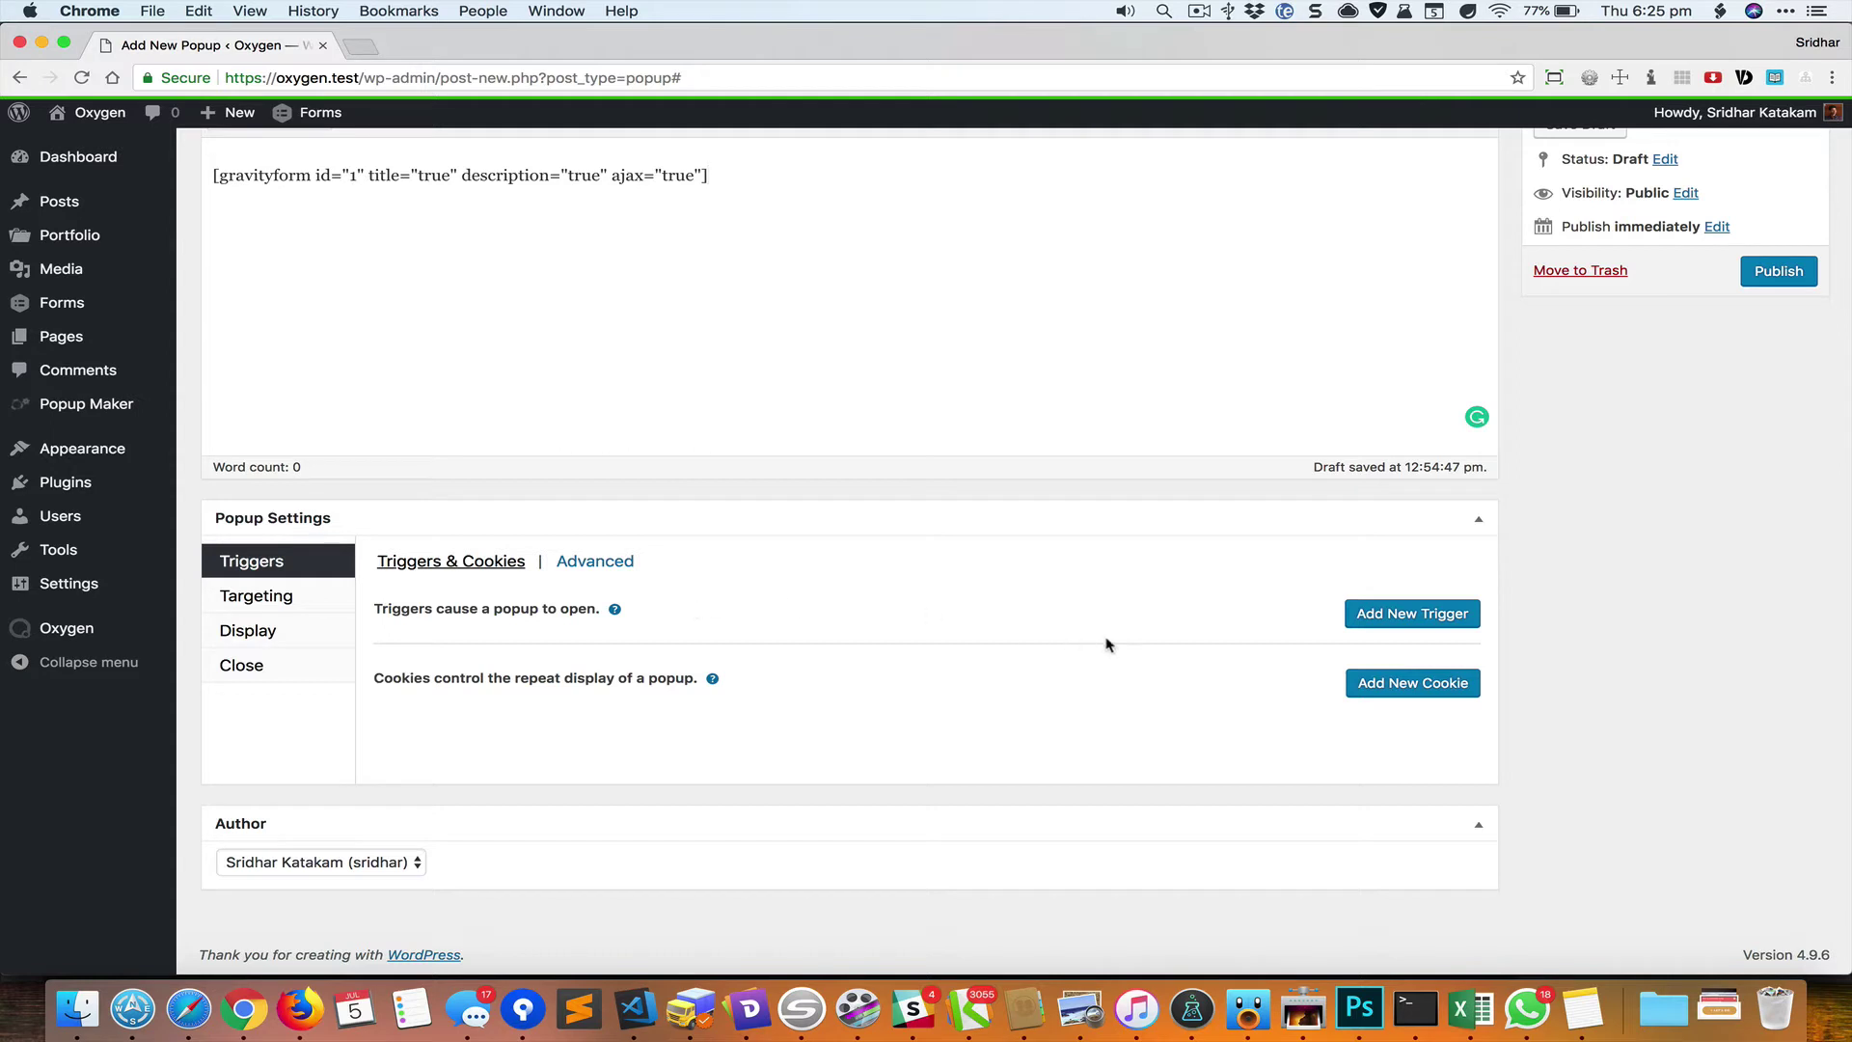
Add a Click Open trigger with default settings, no cookie and no extra selectors.
{"action": "left_click", "coordinate": [1428, 625]}
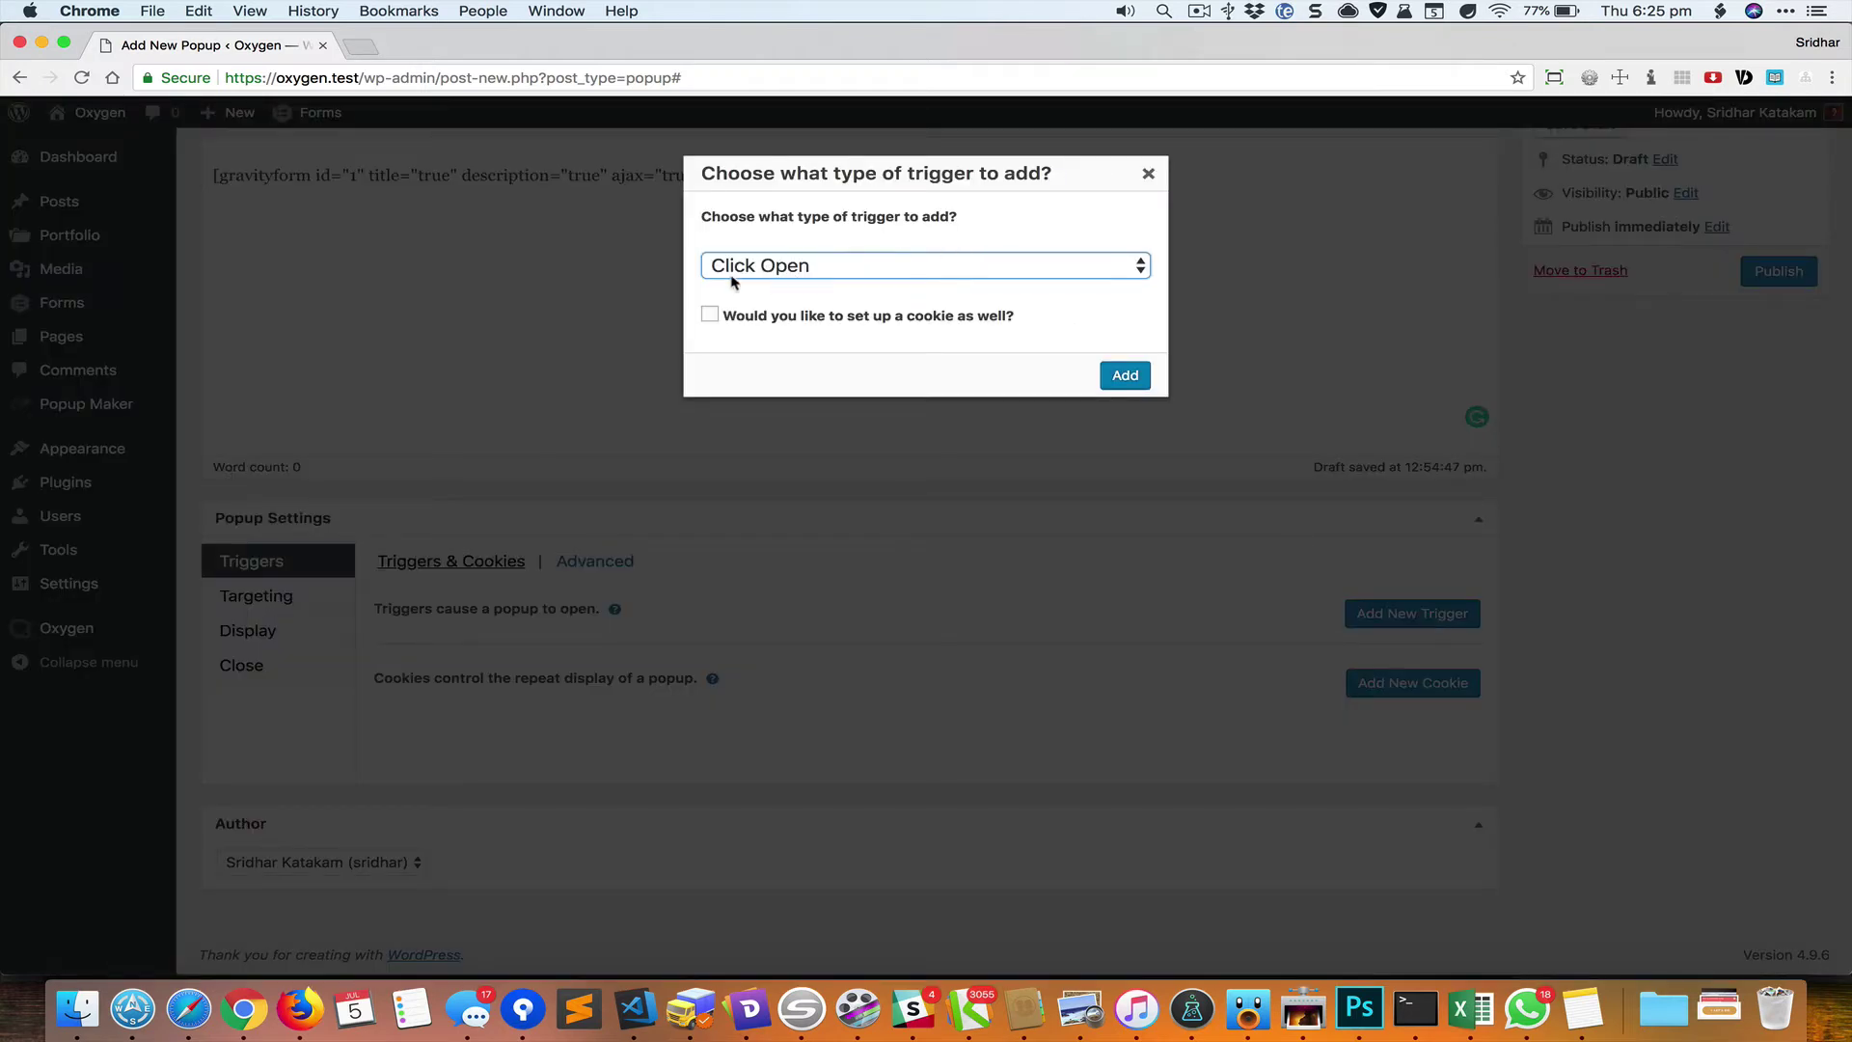
{"action": "left_click", "coordinate": [1122, 379]}
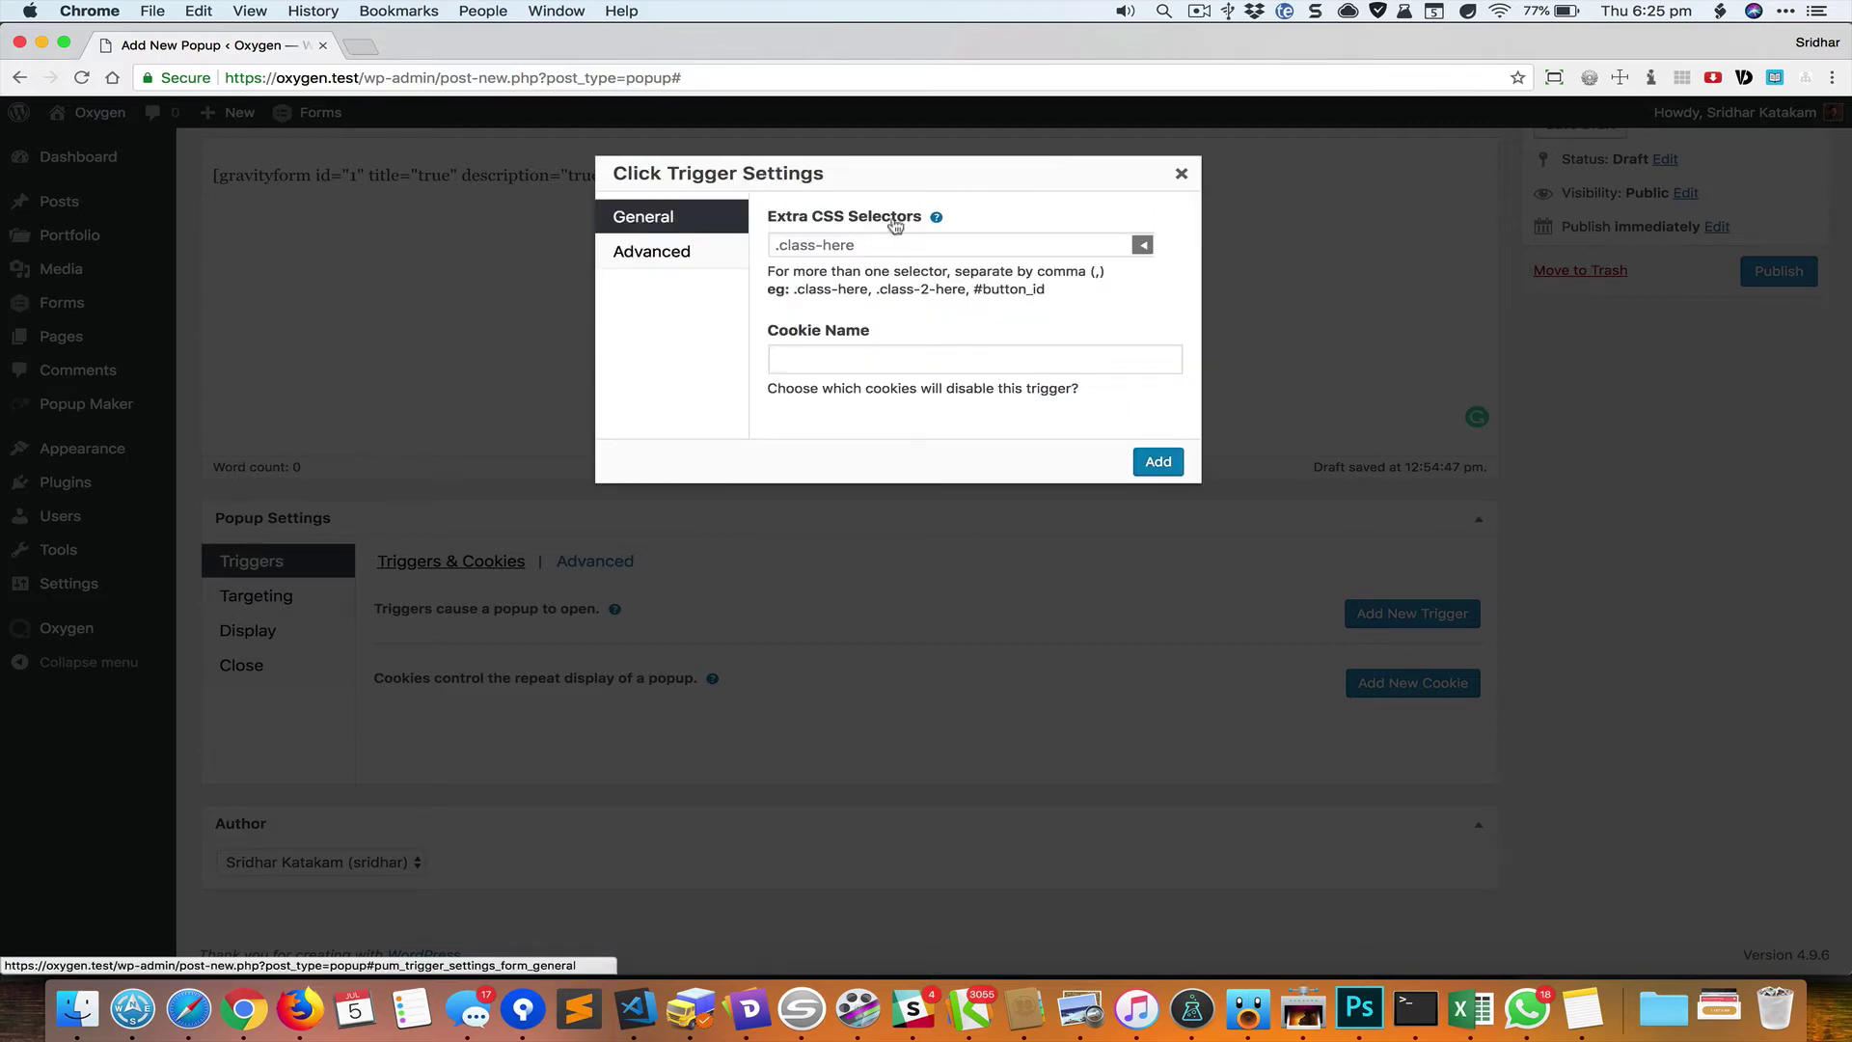
{"action": "left_click", "coordinate": [1156, 463]}
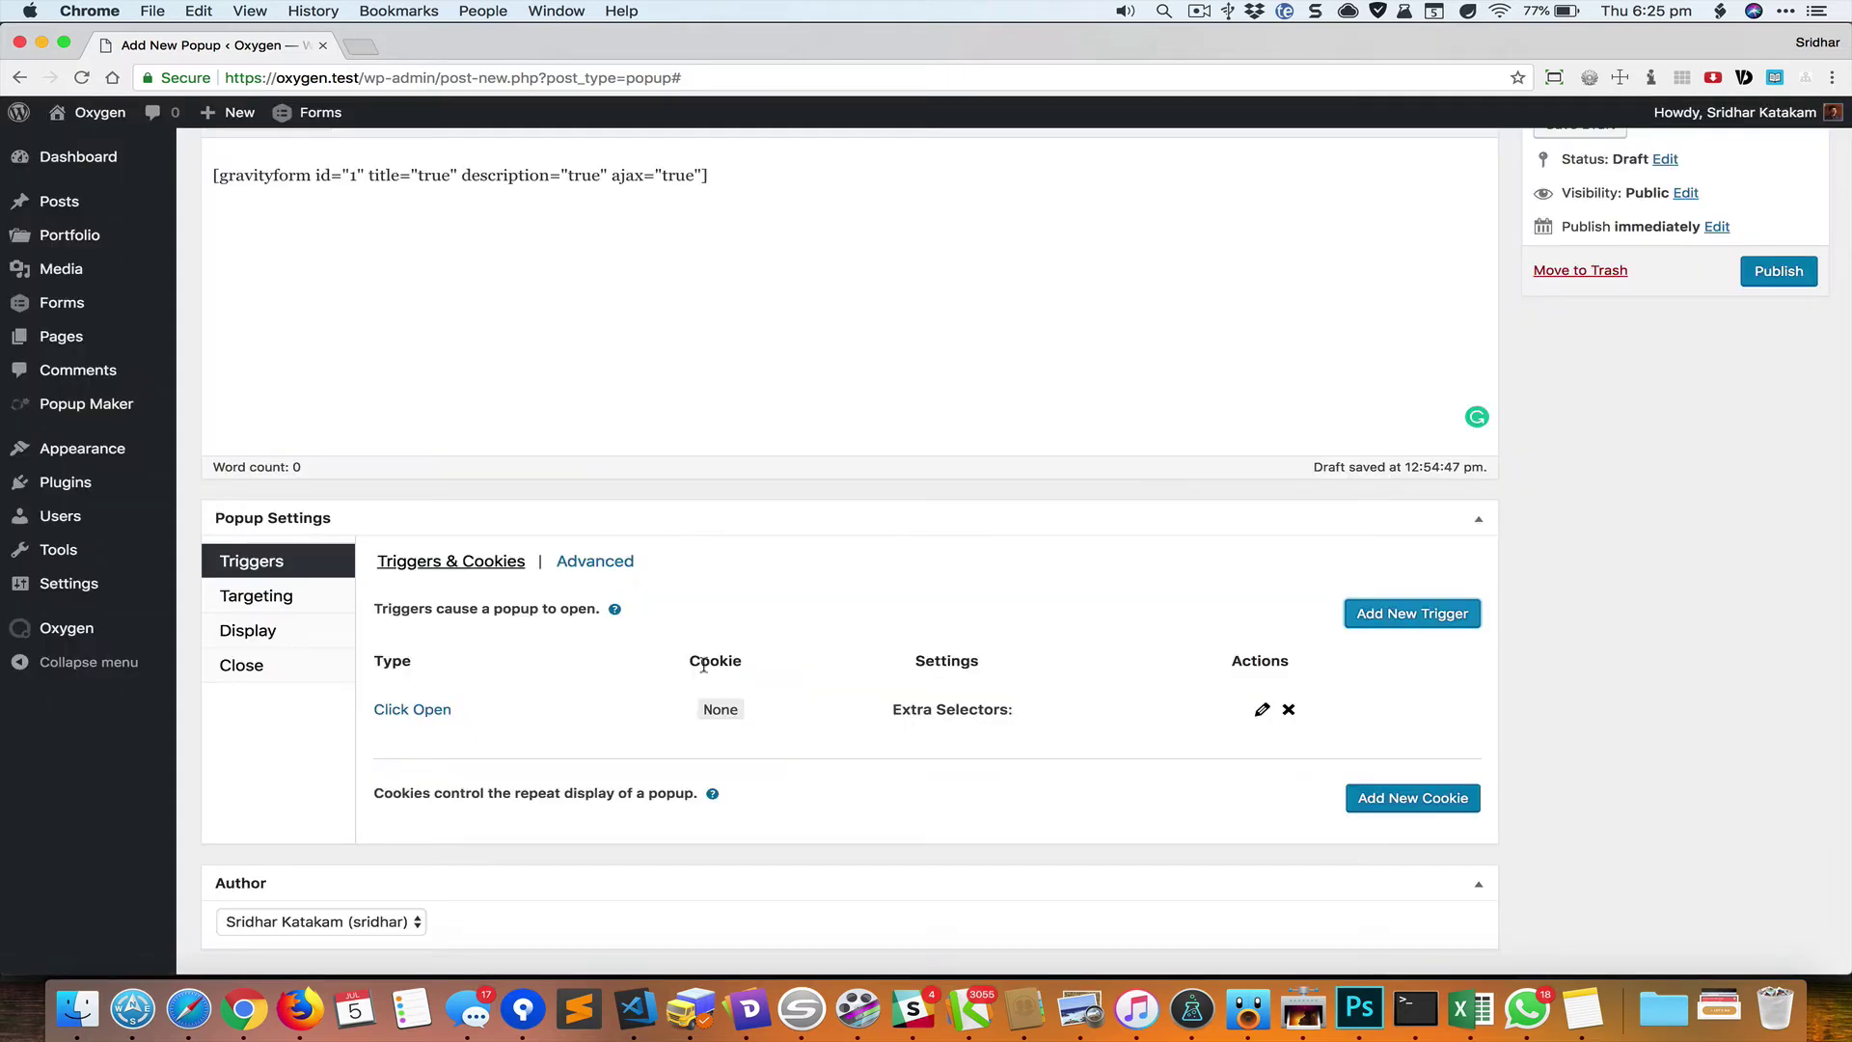
Set the popup theme to Light Box in Display settings.
{"action": "left_click", "coordinate": [286, 637]}
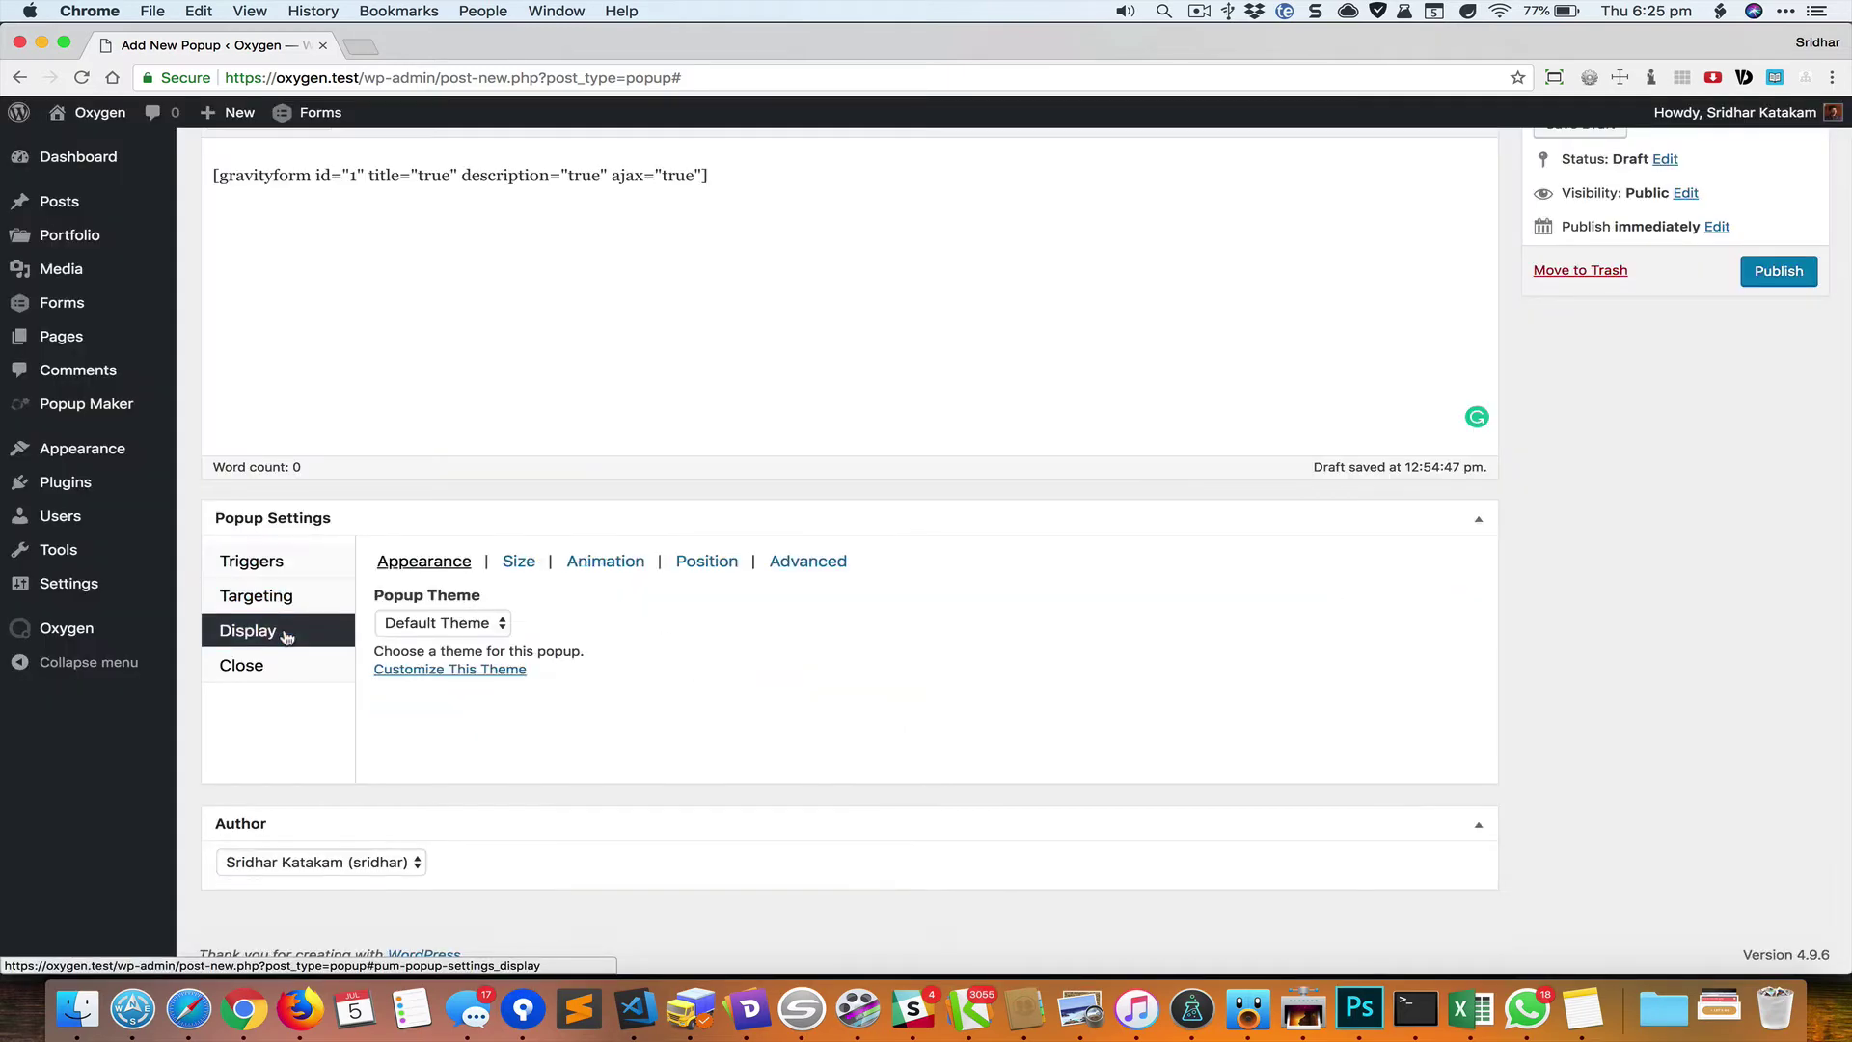
{"action": "left_click", "coordinate": [479, 634]}
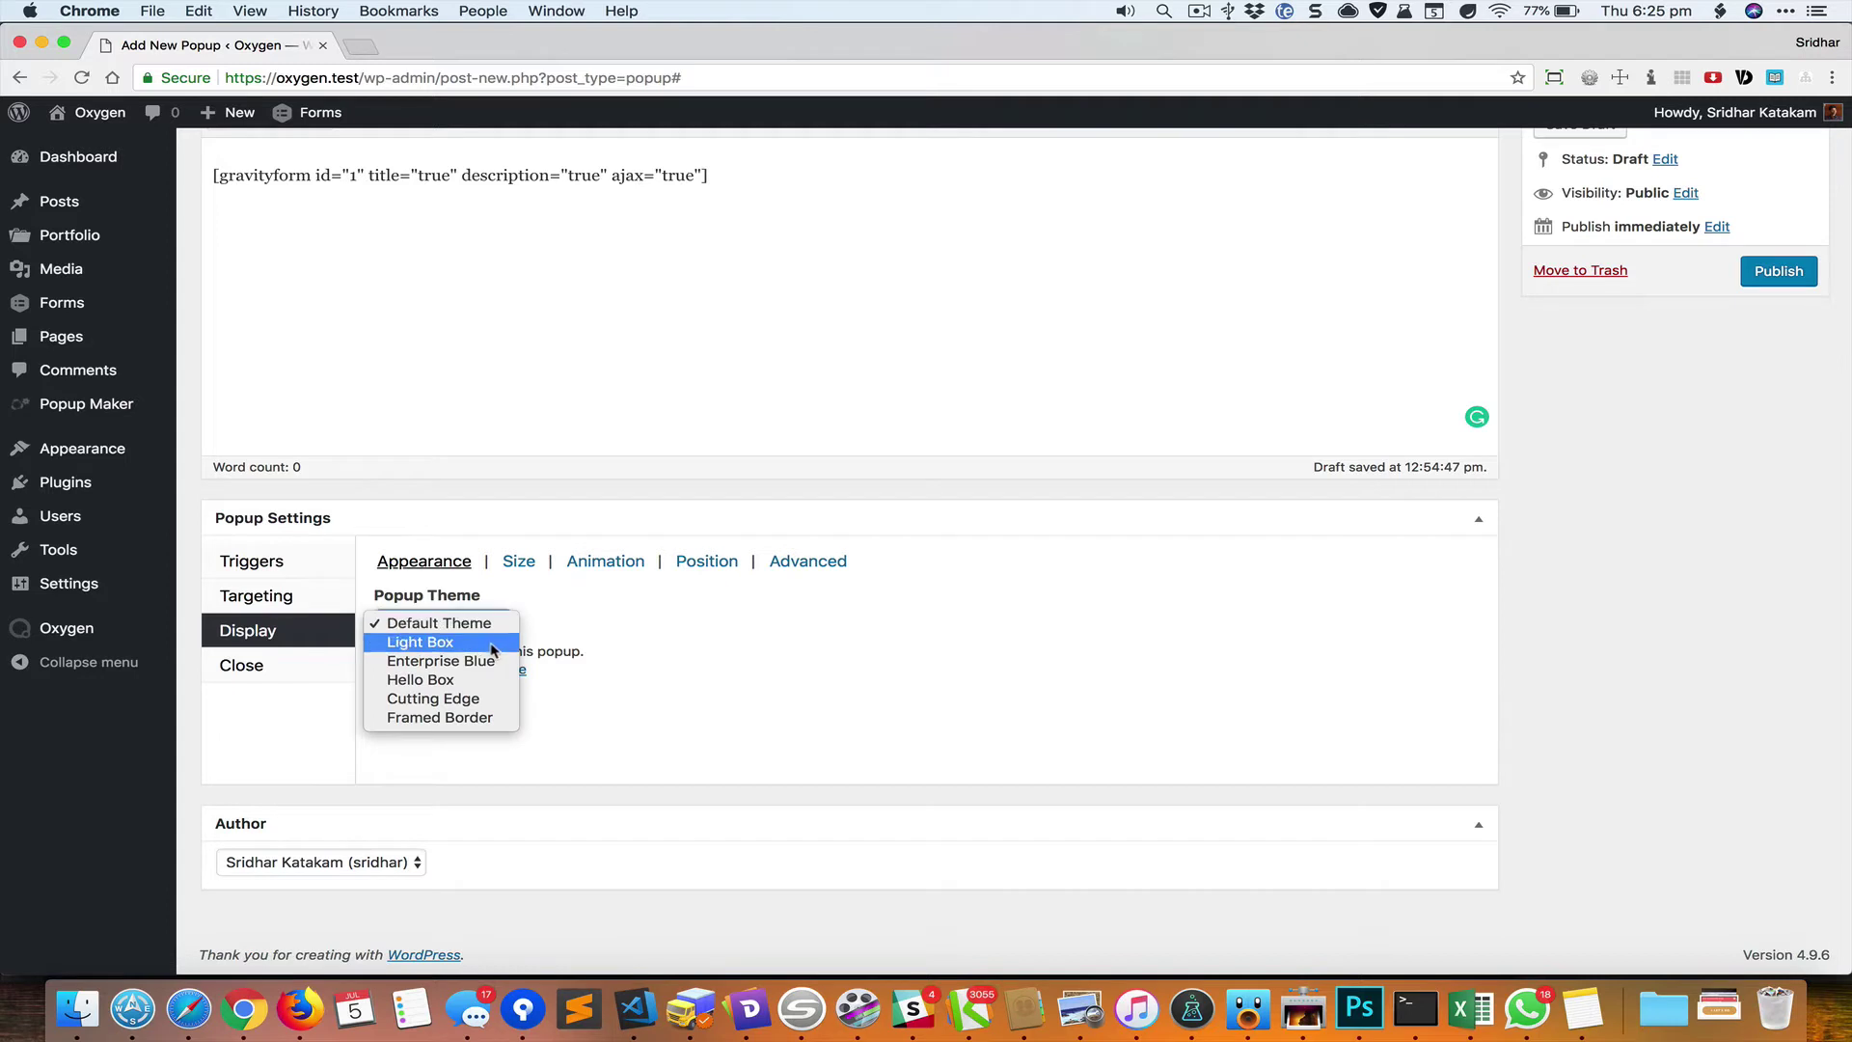
{"action": "left_click", "coordinate": [490, 643]}
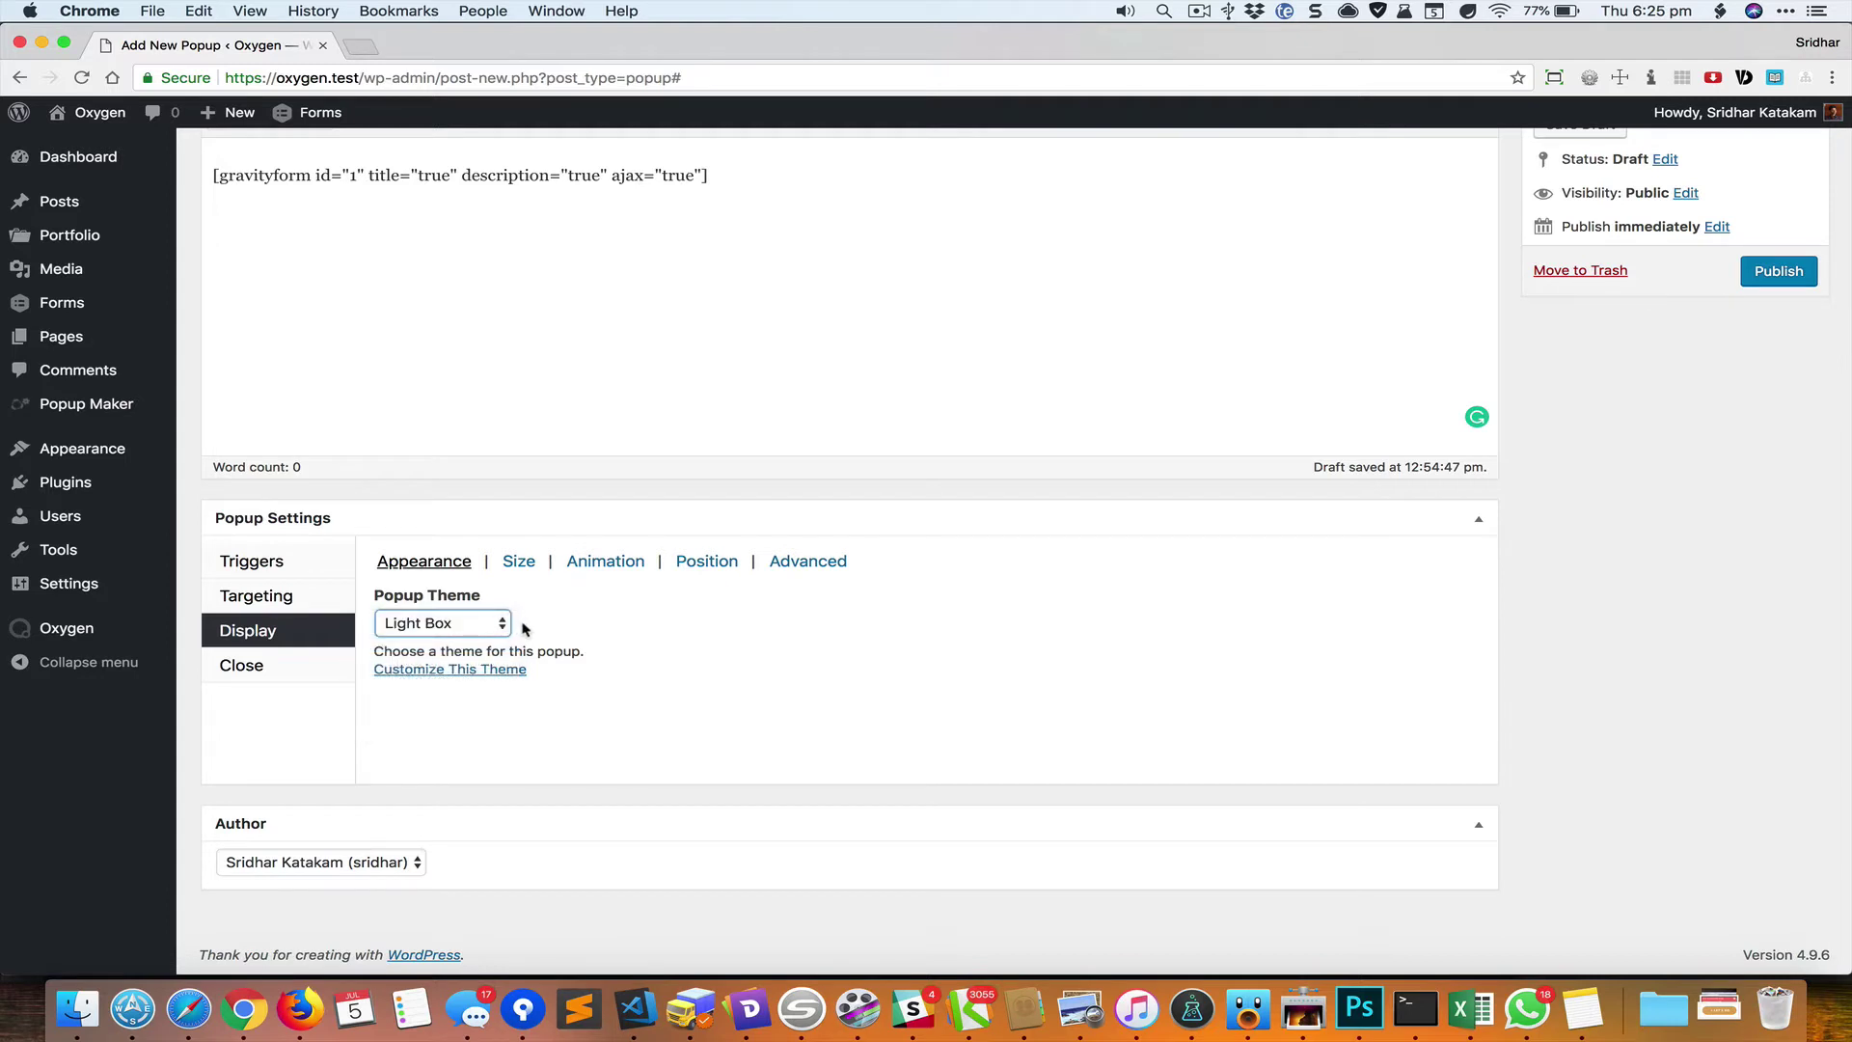
Enable Click Overlay to Close and Press ESC to Close as alternate close methods.
{"action": "left_click", "coordinate": [343, 668]}
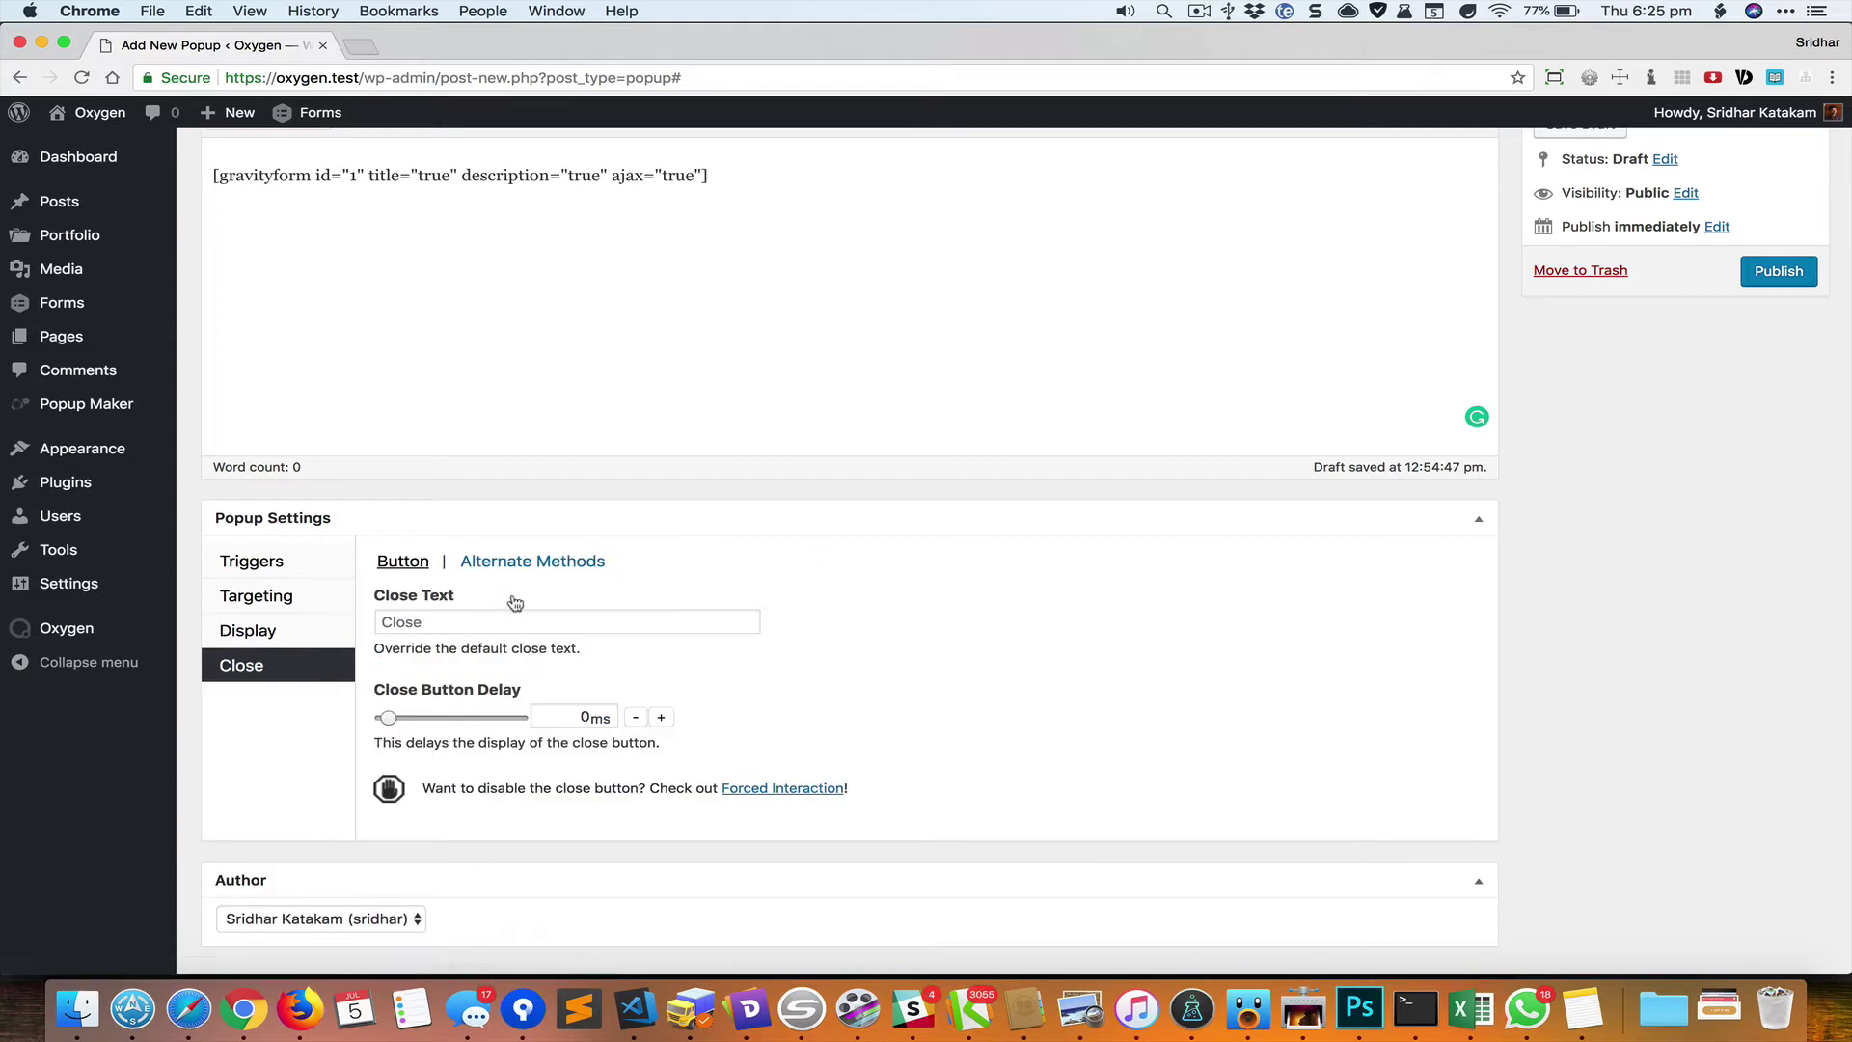
{"action": "left_click", "coordinate": [589, 567]}
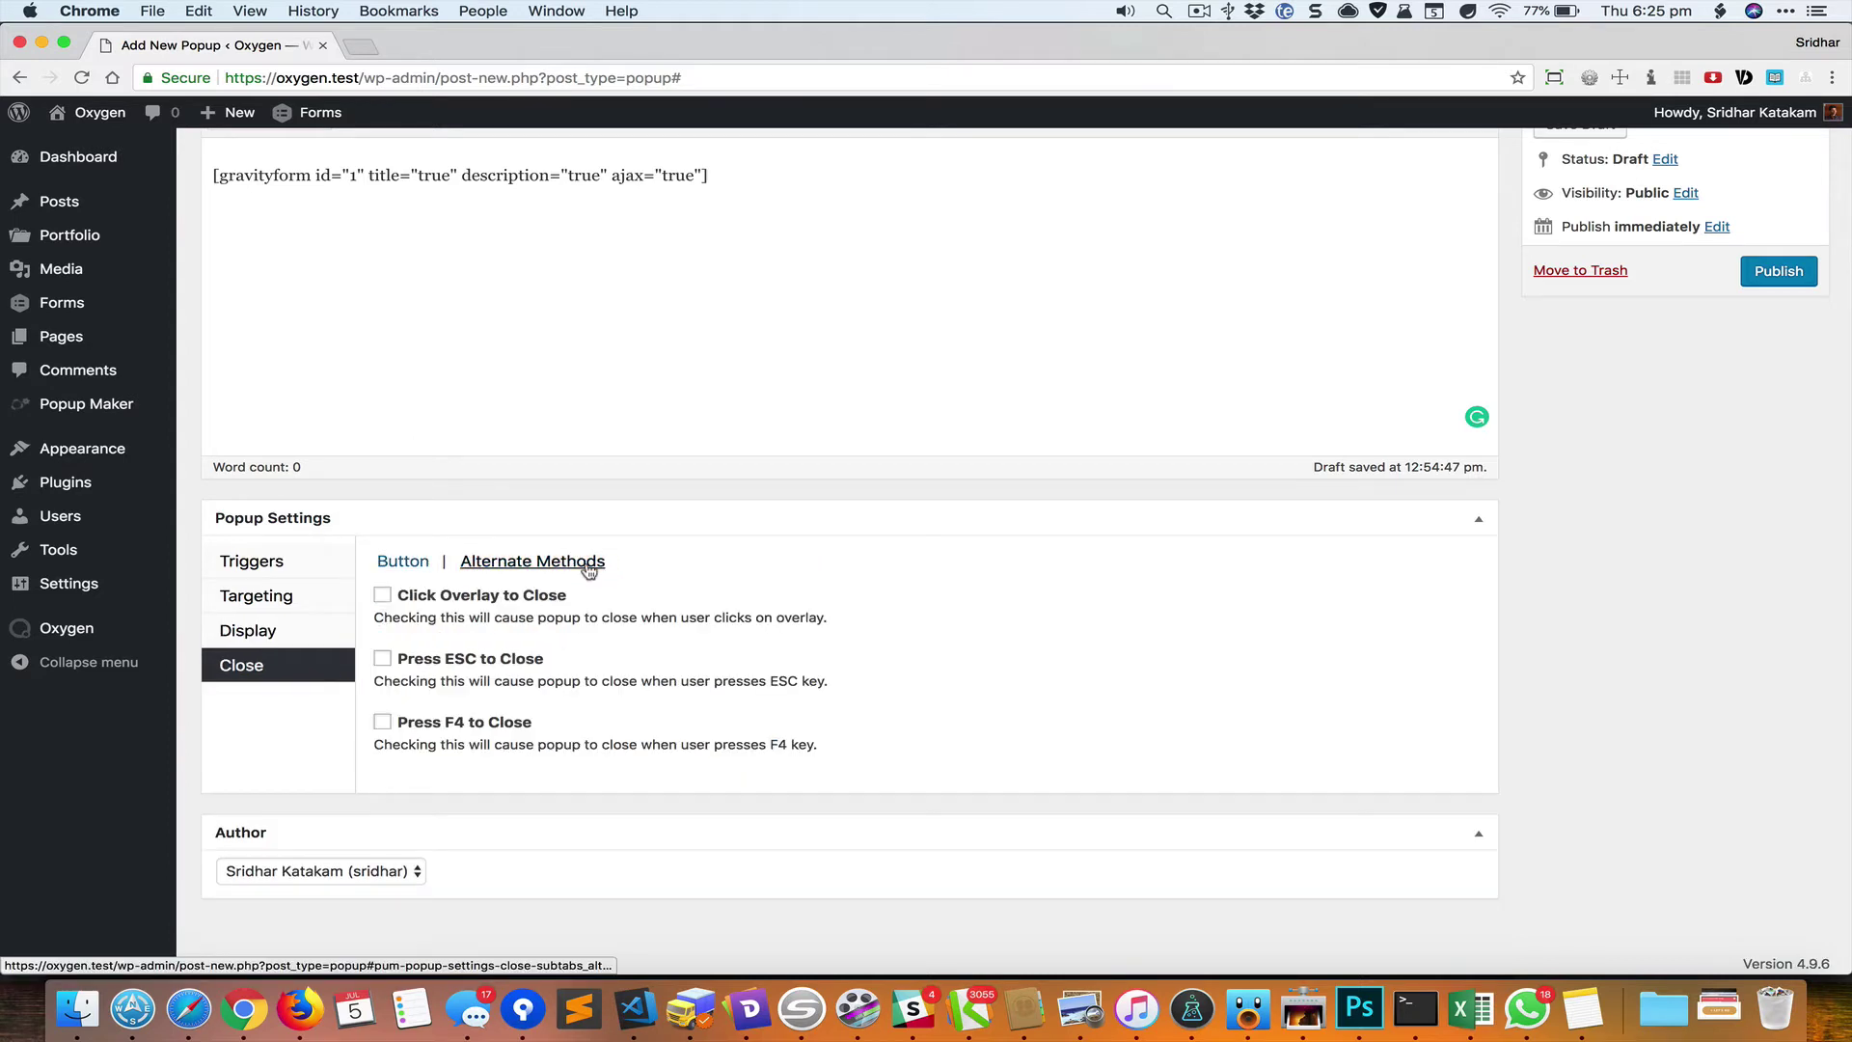
{"action": "left_click", "coordinate": [439, 603]}
{"action": "left_click", "coordinate": [459, 660]}
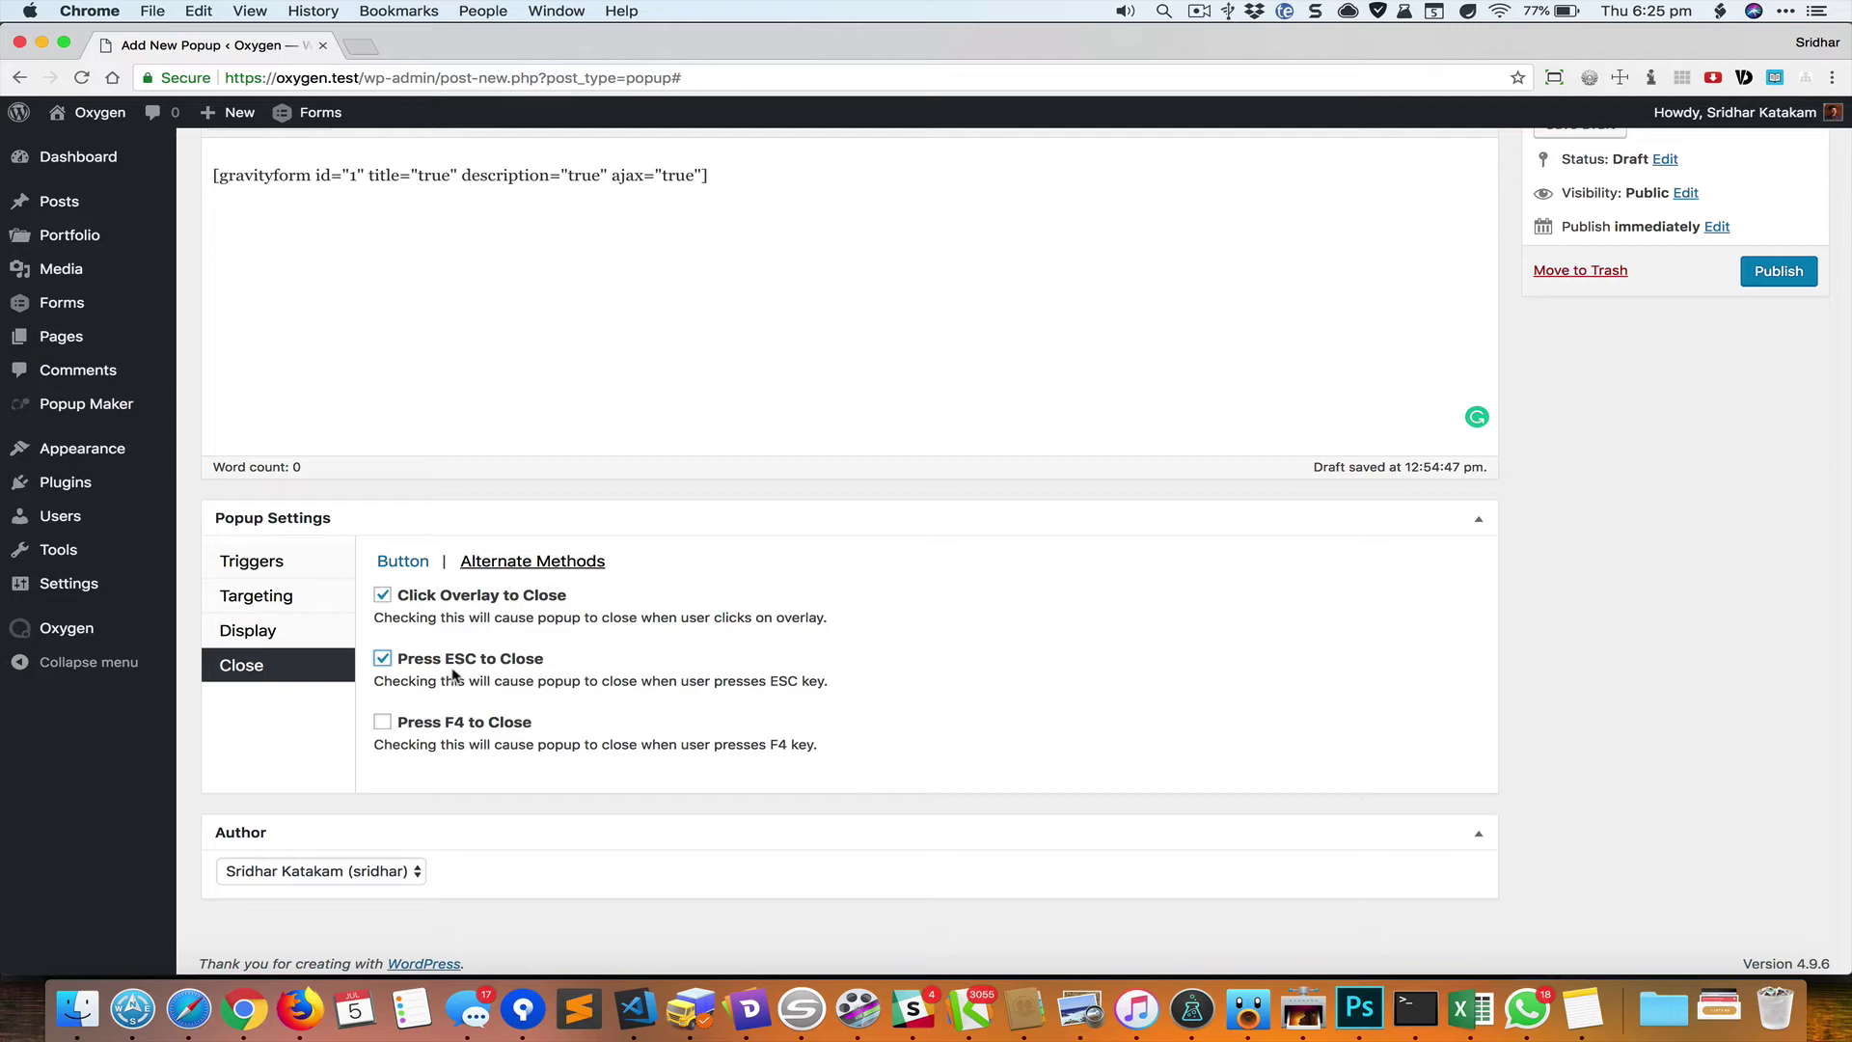
Publish the Contact Form popup and review its gravityform shortcode.
{"action": "scroll", "coordinate": [1408, 569], "scroll_direction": "up", "scroll_amount": 4}
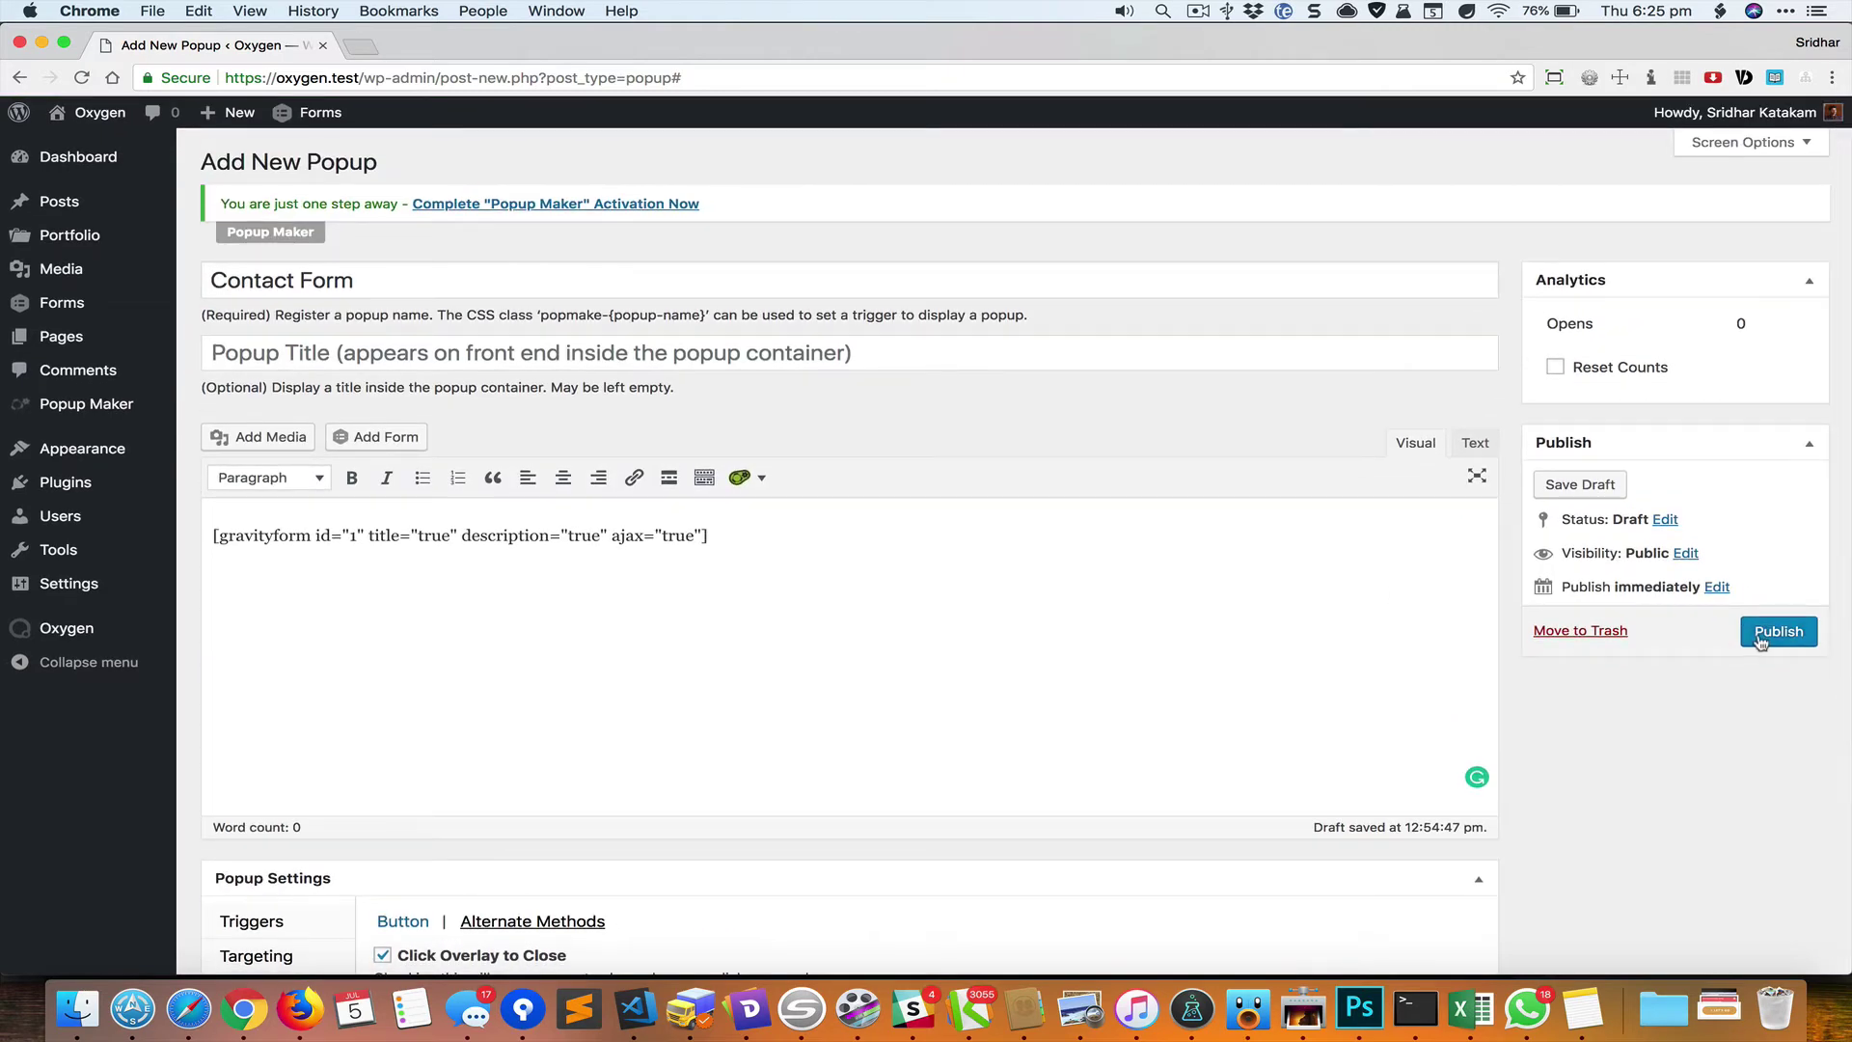
{"action": "left_click", "coordinate": [1761, 638]}
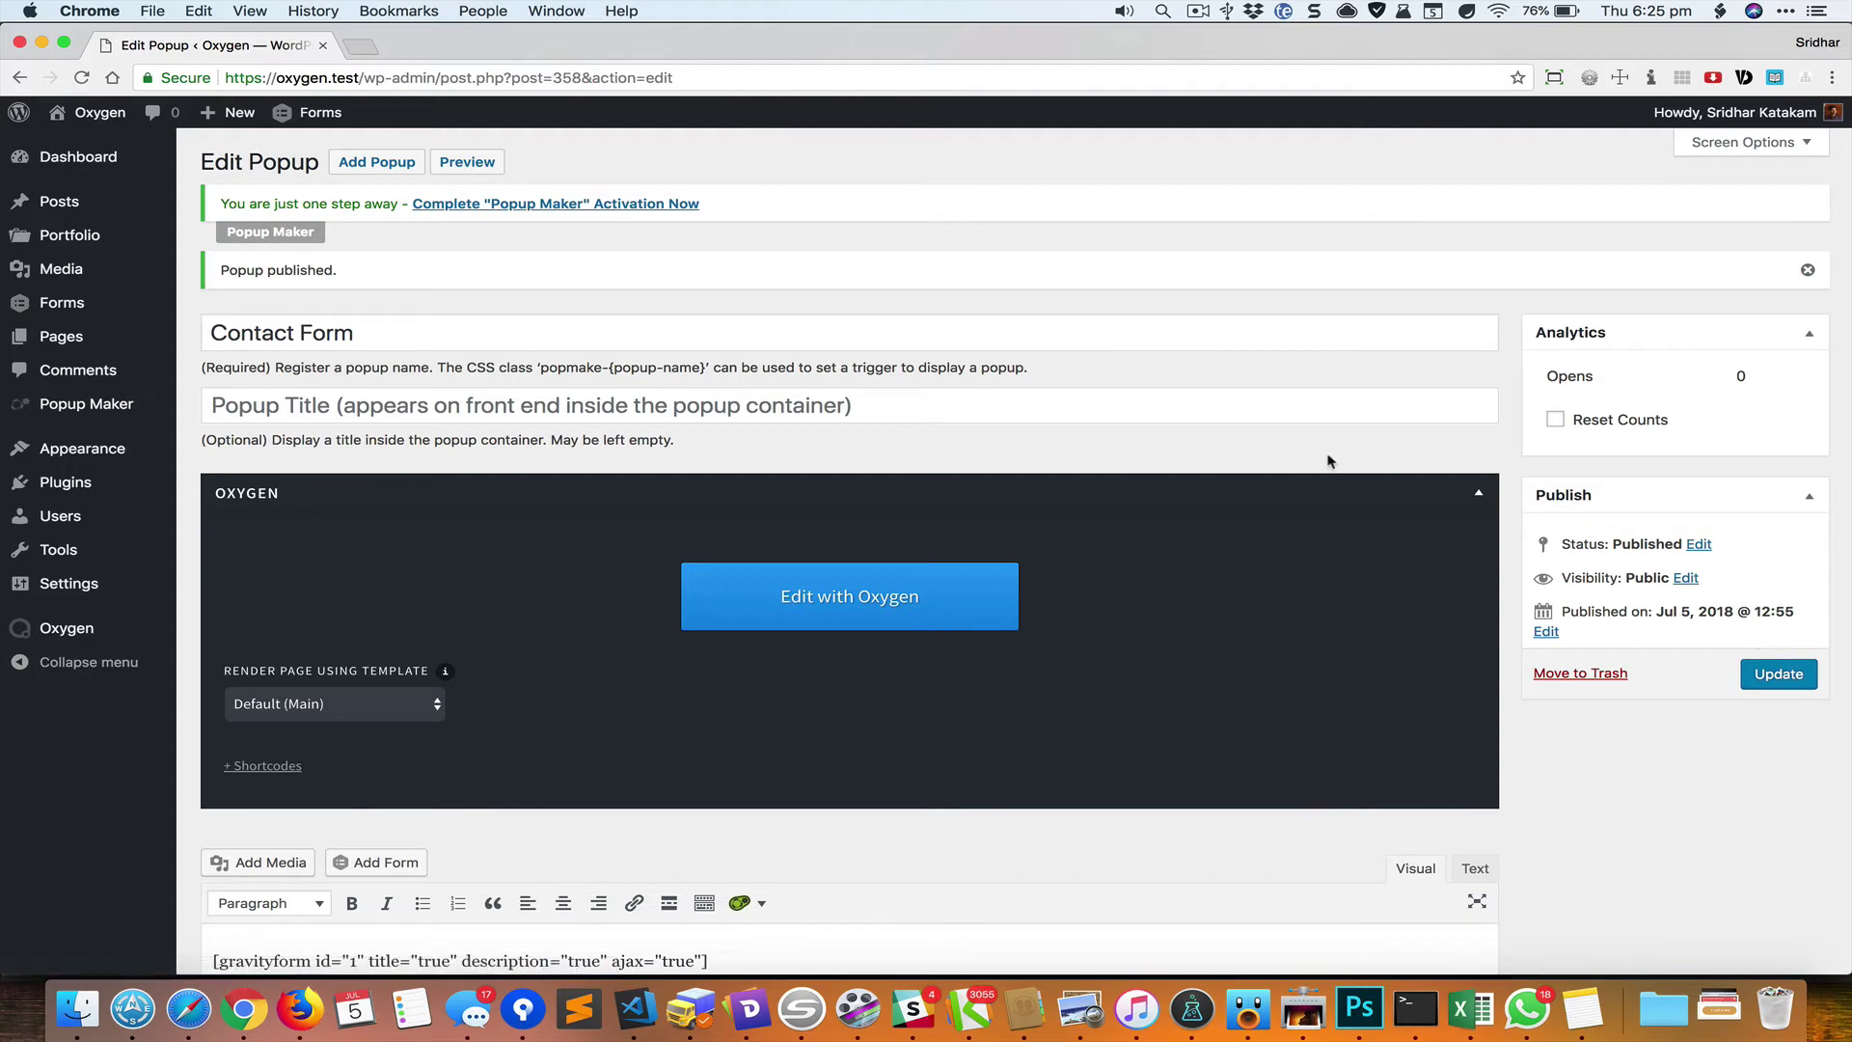
{"action": "scroll", "coordinate": [851, 260], "scroll_direction": "down", "scroll_amount": 2}
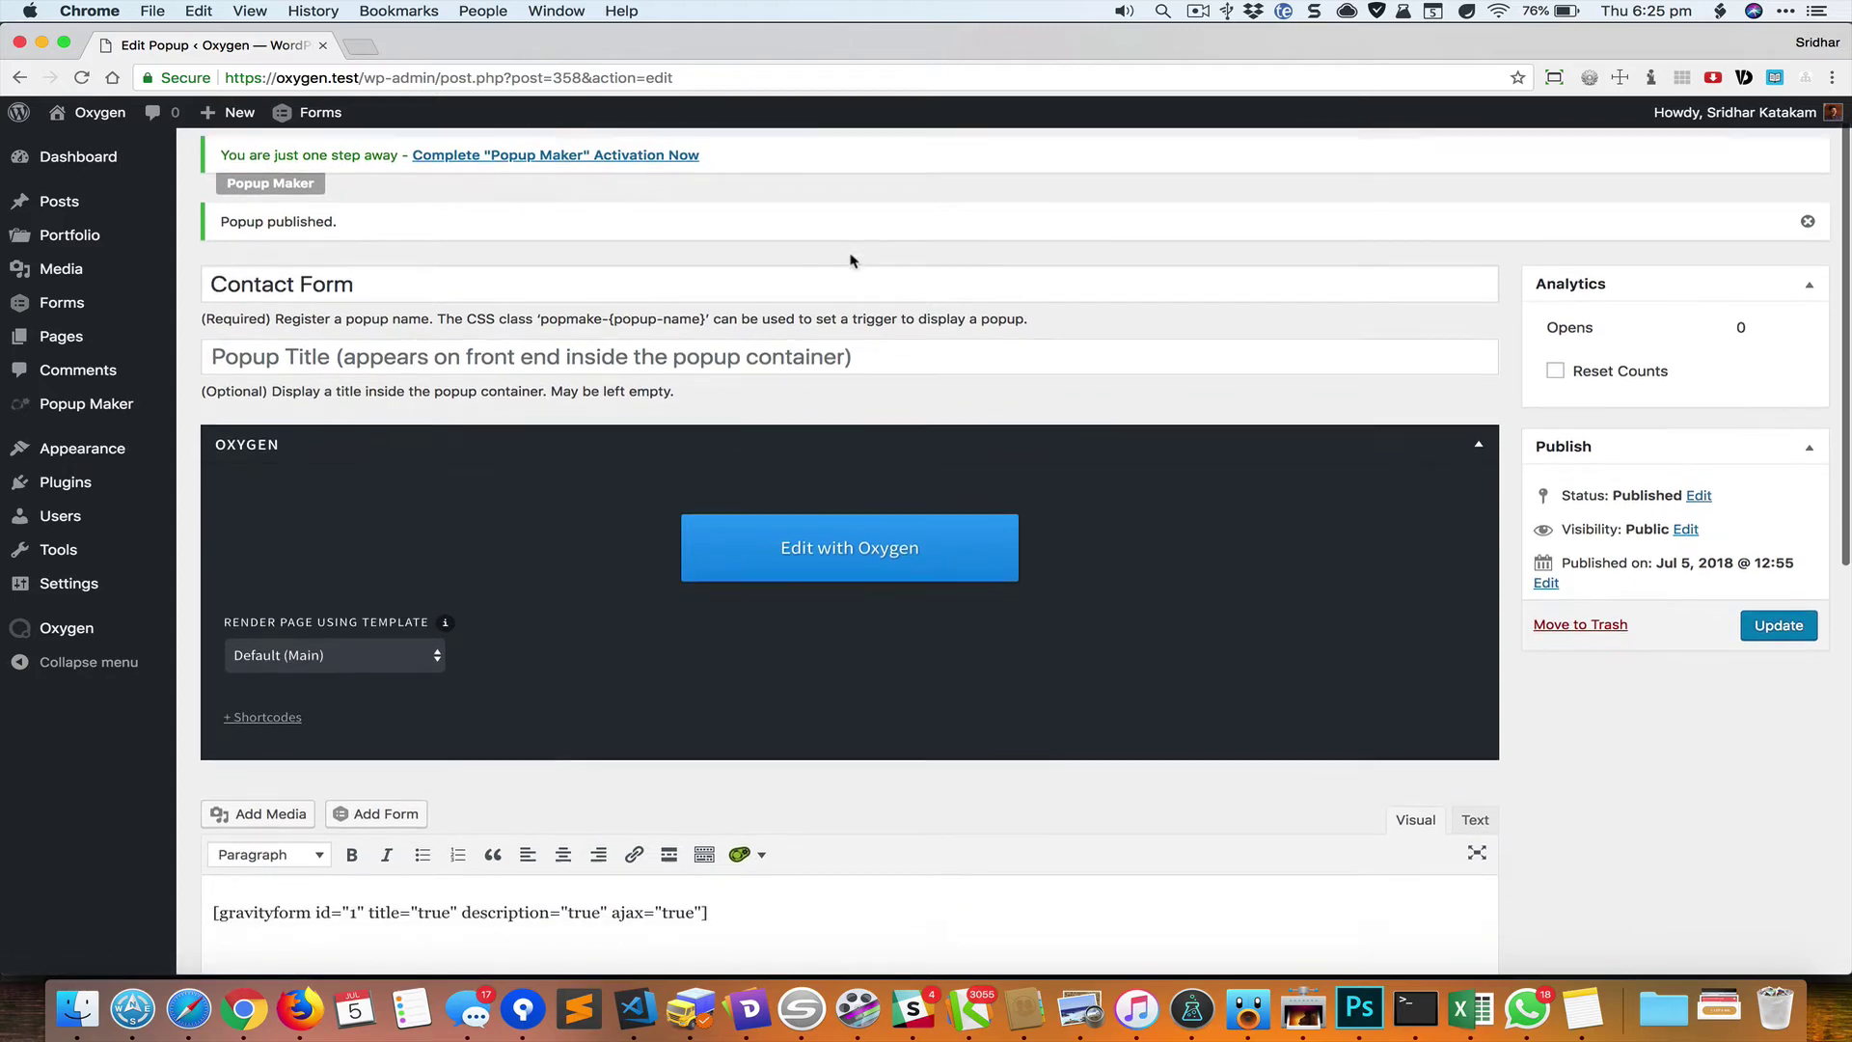
{"action": "scroll", "coordinate": [851, 259], "scroll_direction": "down", "scroll_amount": 3}
{"action": "scroll", "coordinate": [851, 260], "scroll_direction": "up", "scroll_amount": 1}
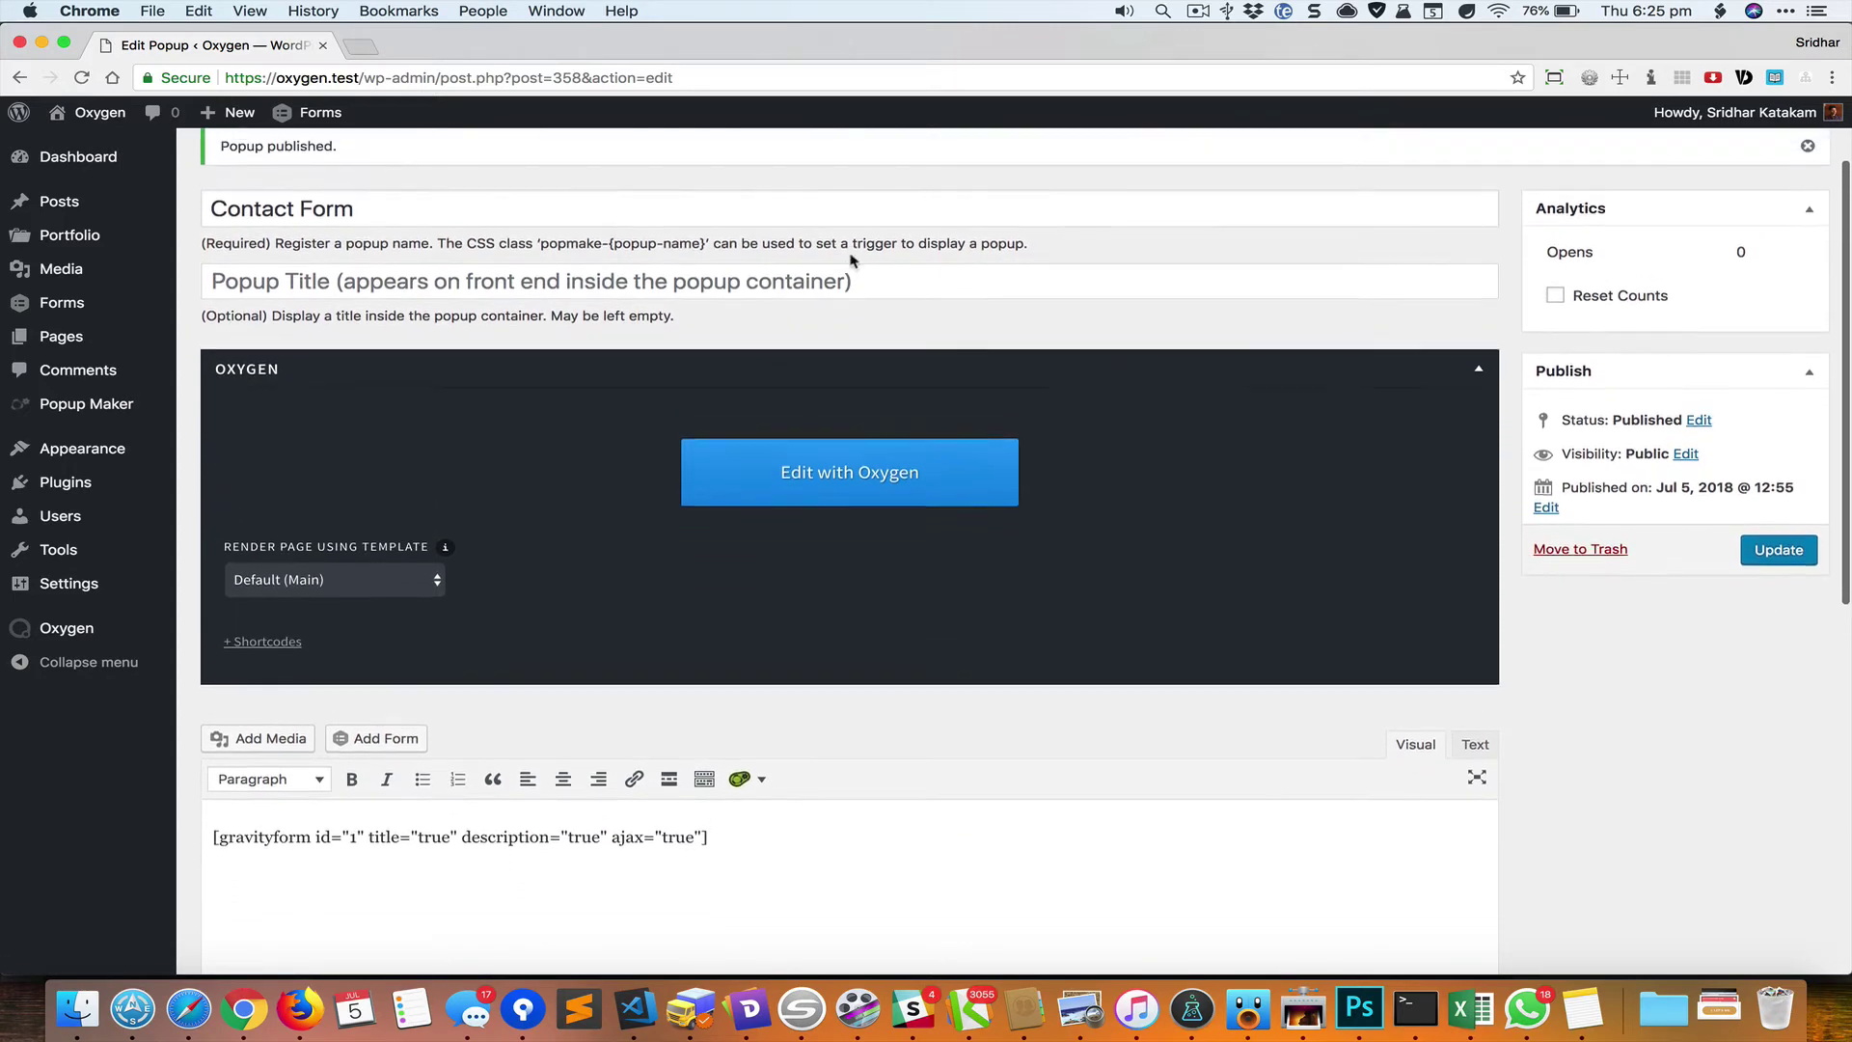
{"action": "scroll", "coordinate": [851, 259], "scroll_direction": "up", "scroll_amount": 4}
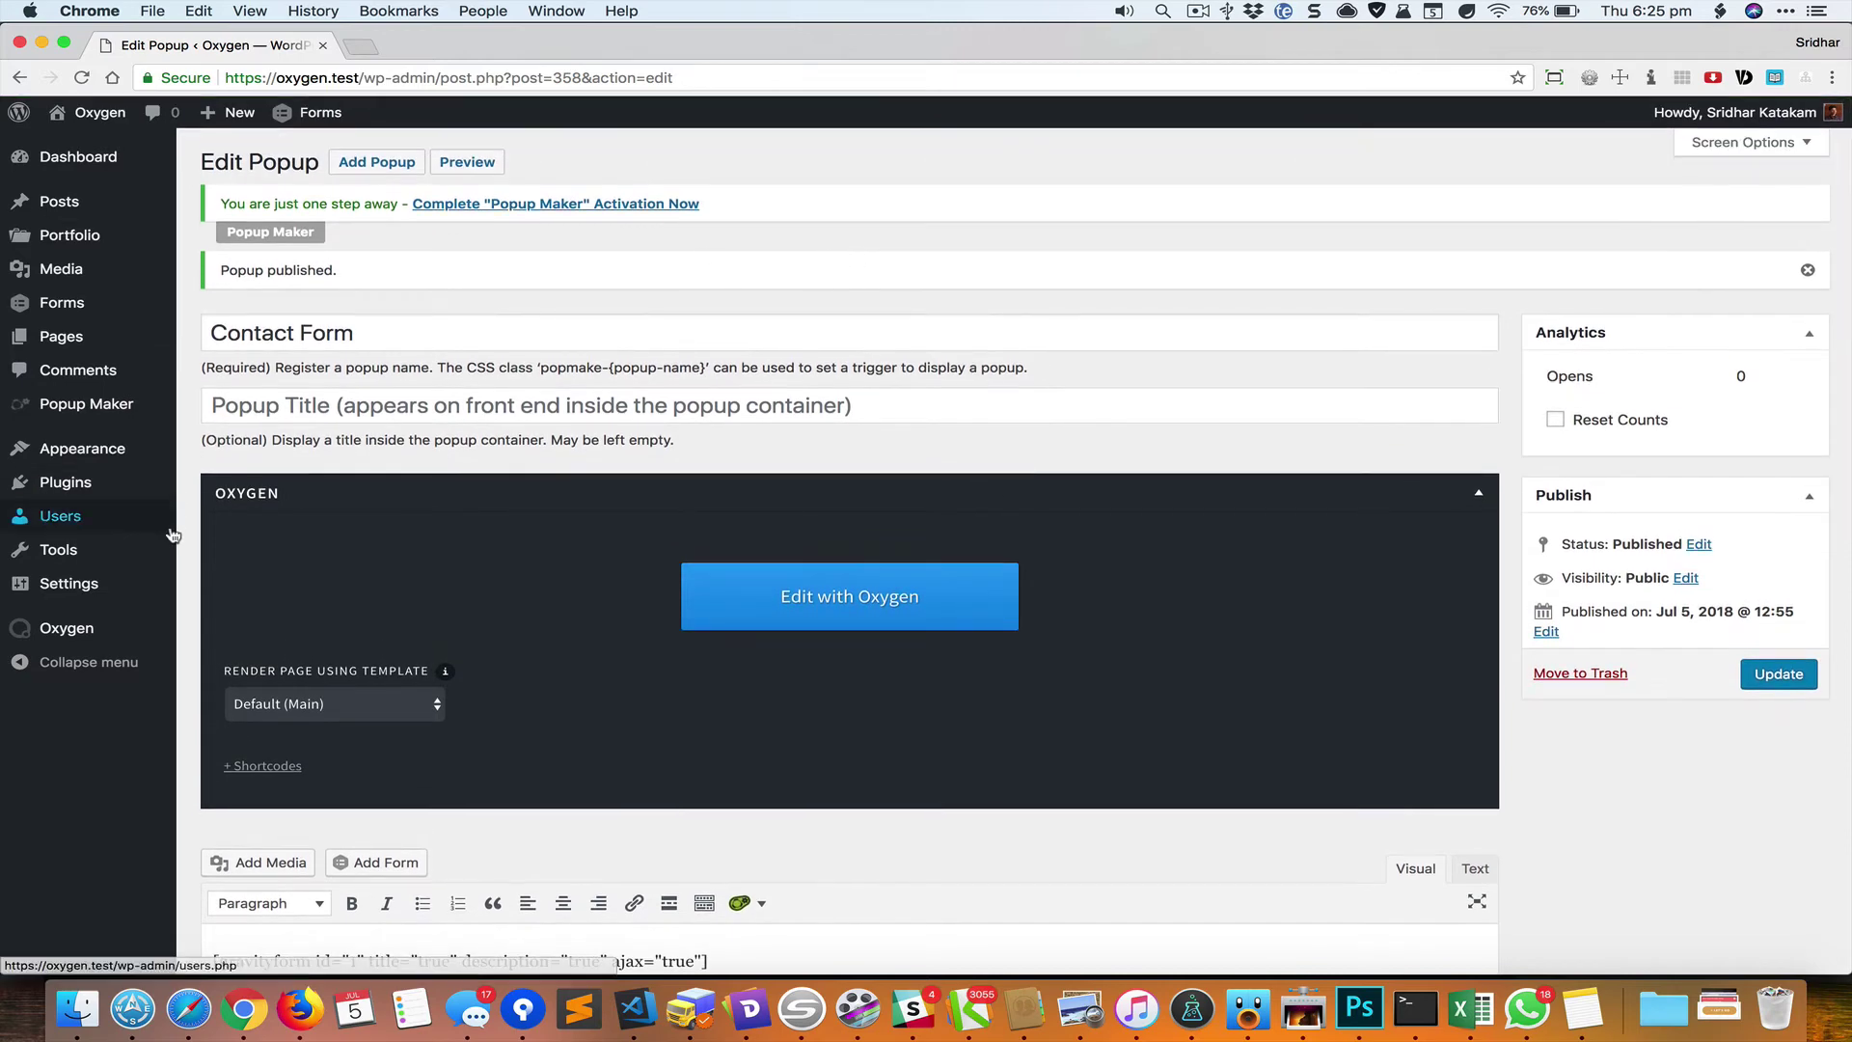
Skip the Popup Maker opt-in and copy the popmake-contact-form CSS class from the popups list.
{"action": "left_click", "coordinate": [145, 412]}
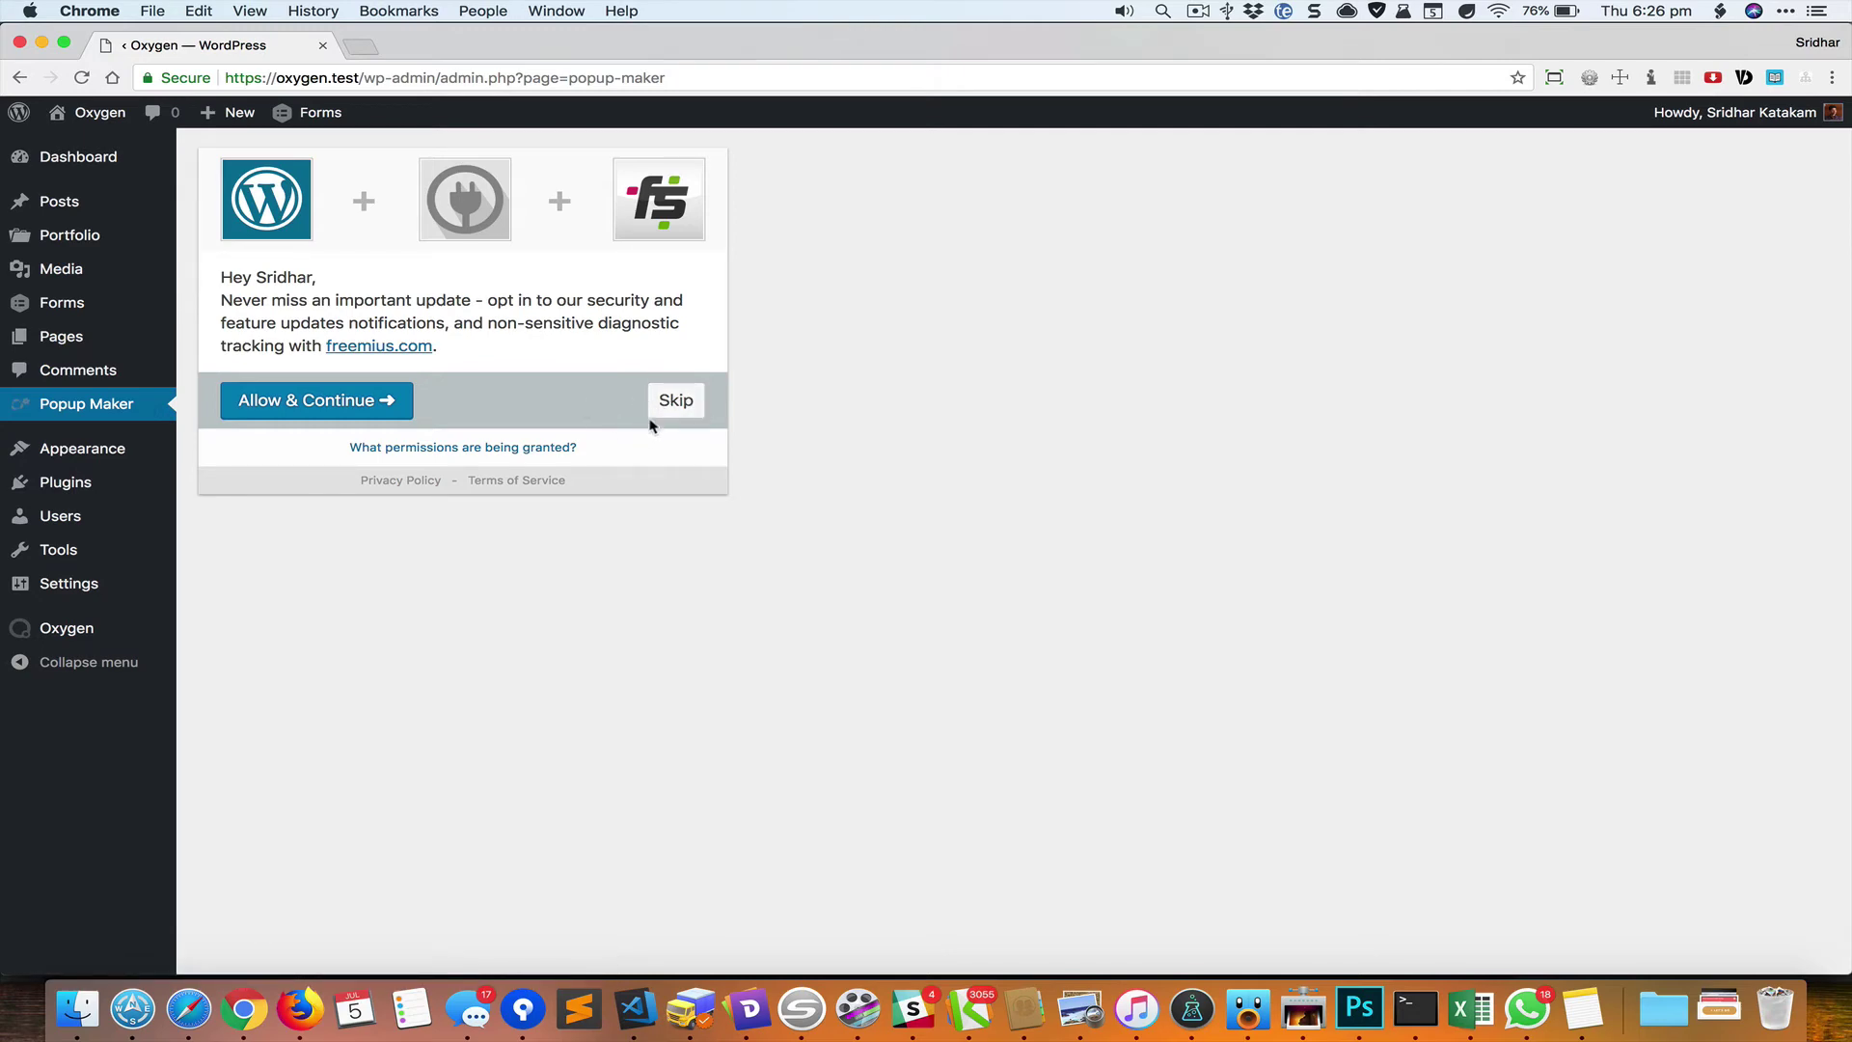
{"action": "left_click", "coordinate": [679, 408]}
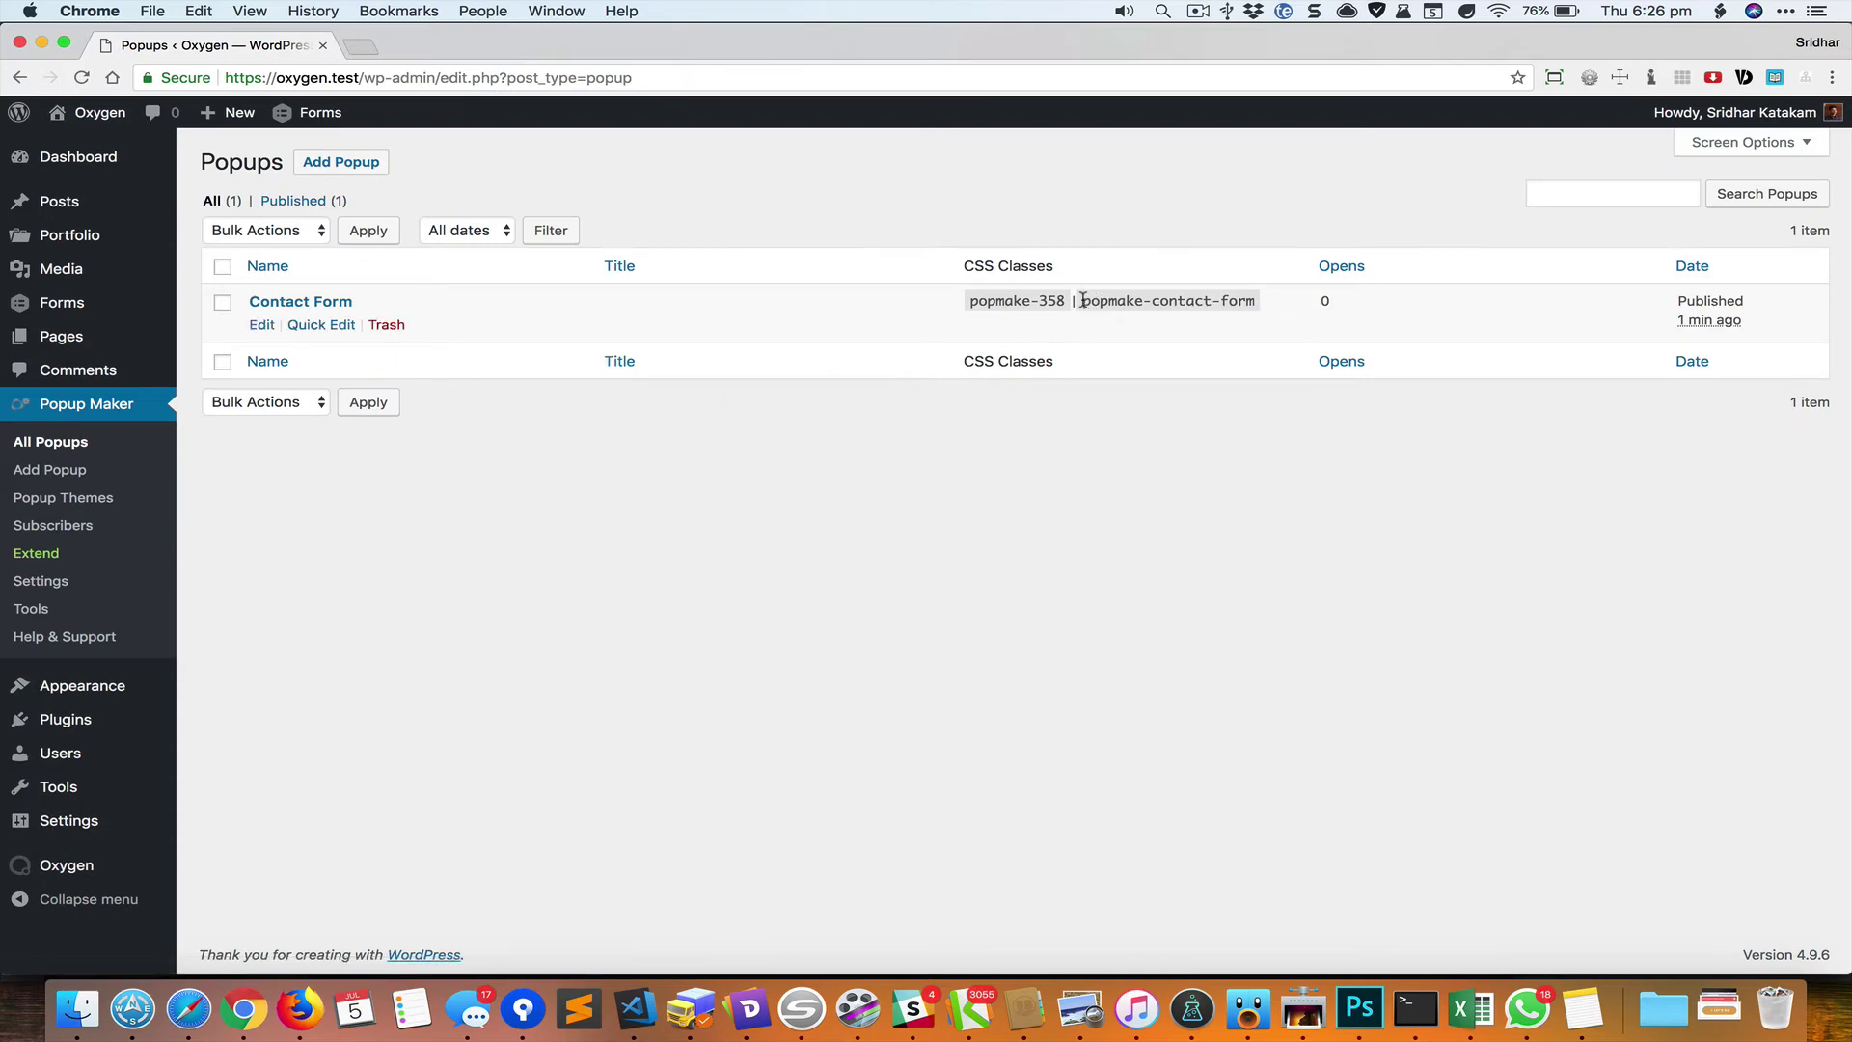
{"action": "left_click_drag", "start_coordinate": [1081, 300], "coordinate": [1260, 301]}
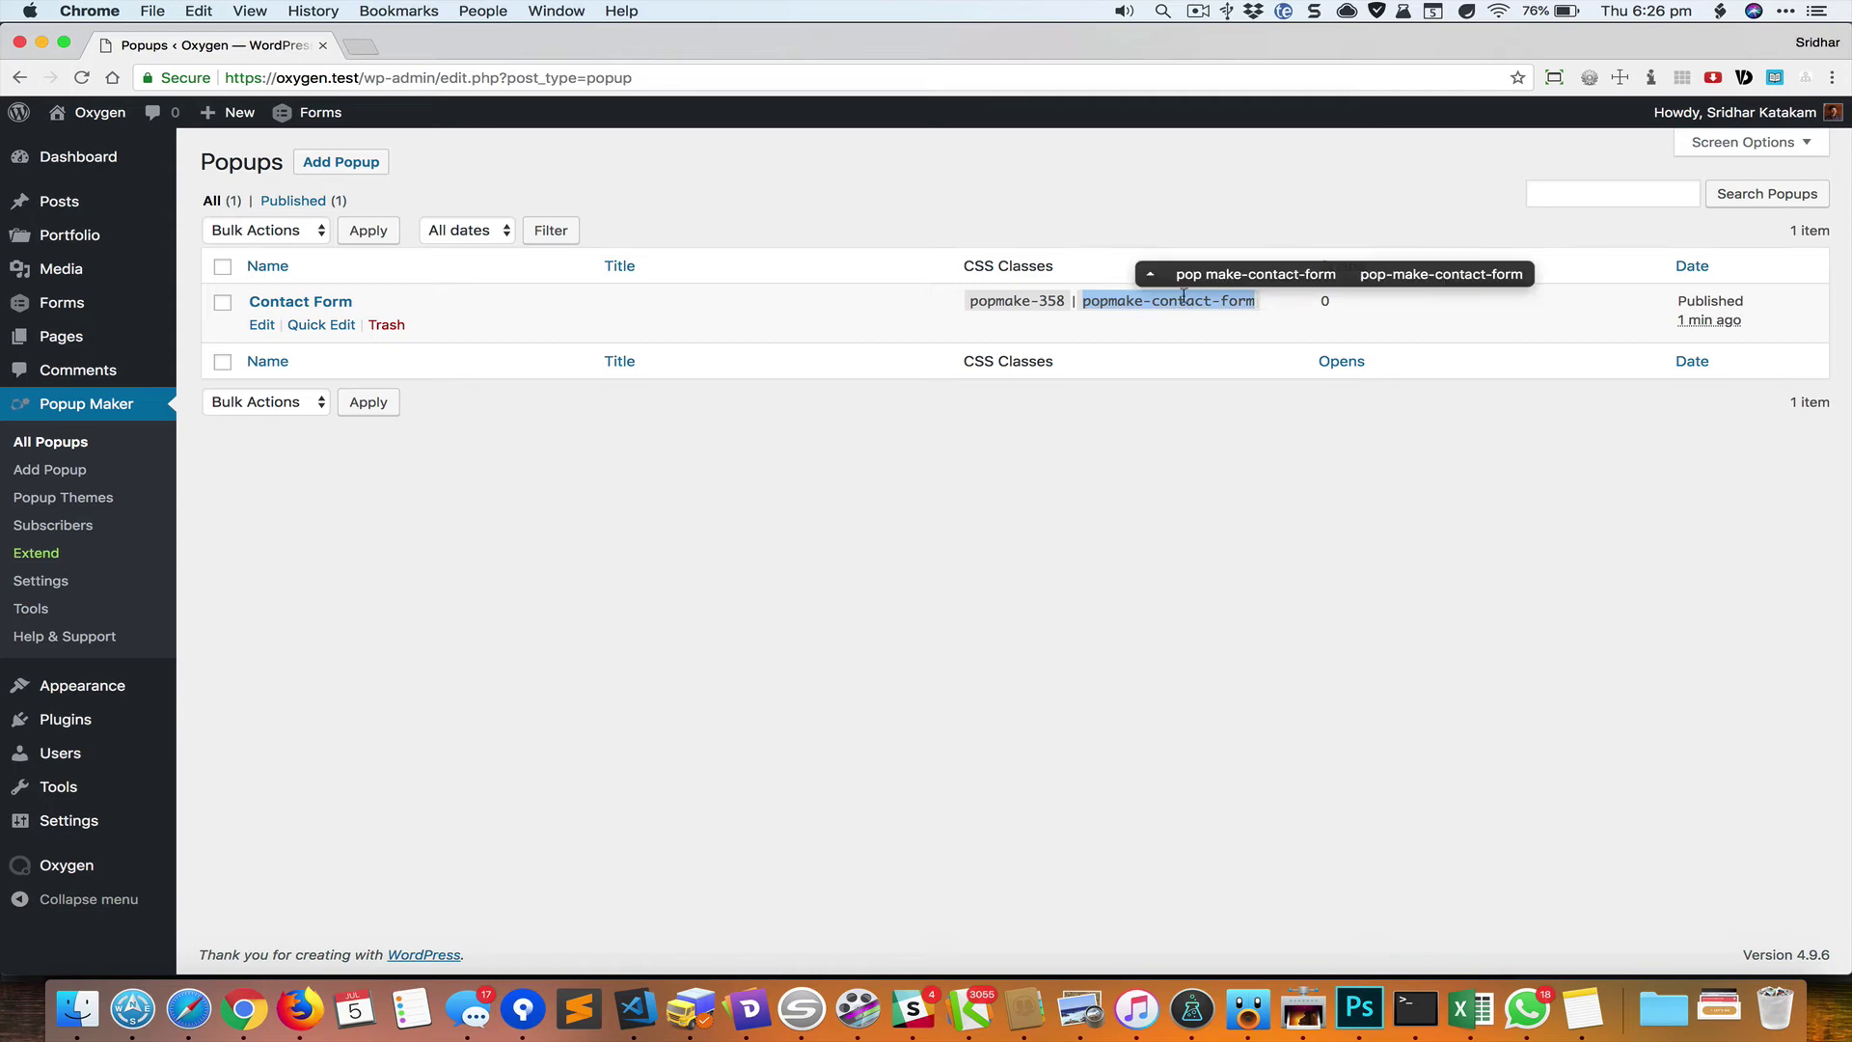
{"action": "left_click", "coordinate": [1152, 276]}
{"action": "left_click", "coordinate": [1280, 274]}
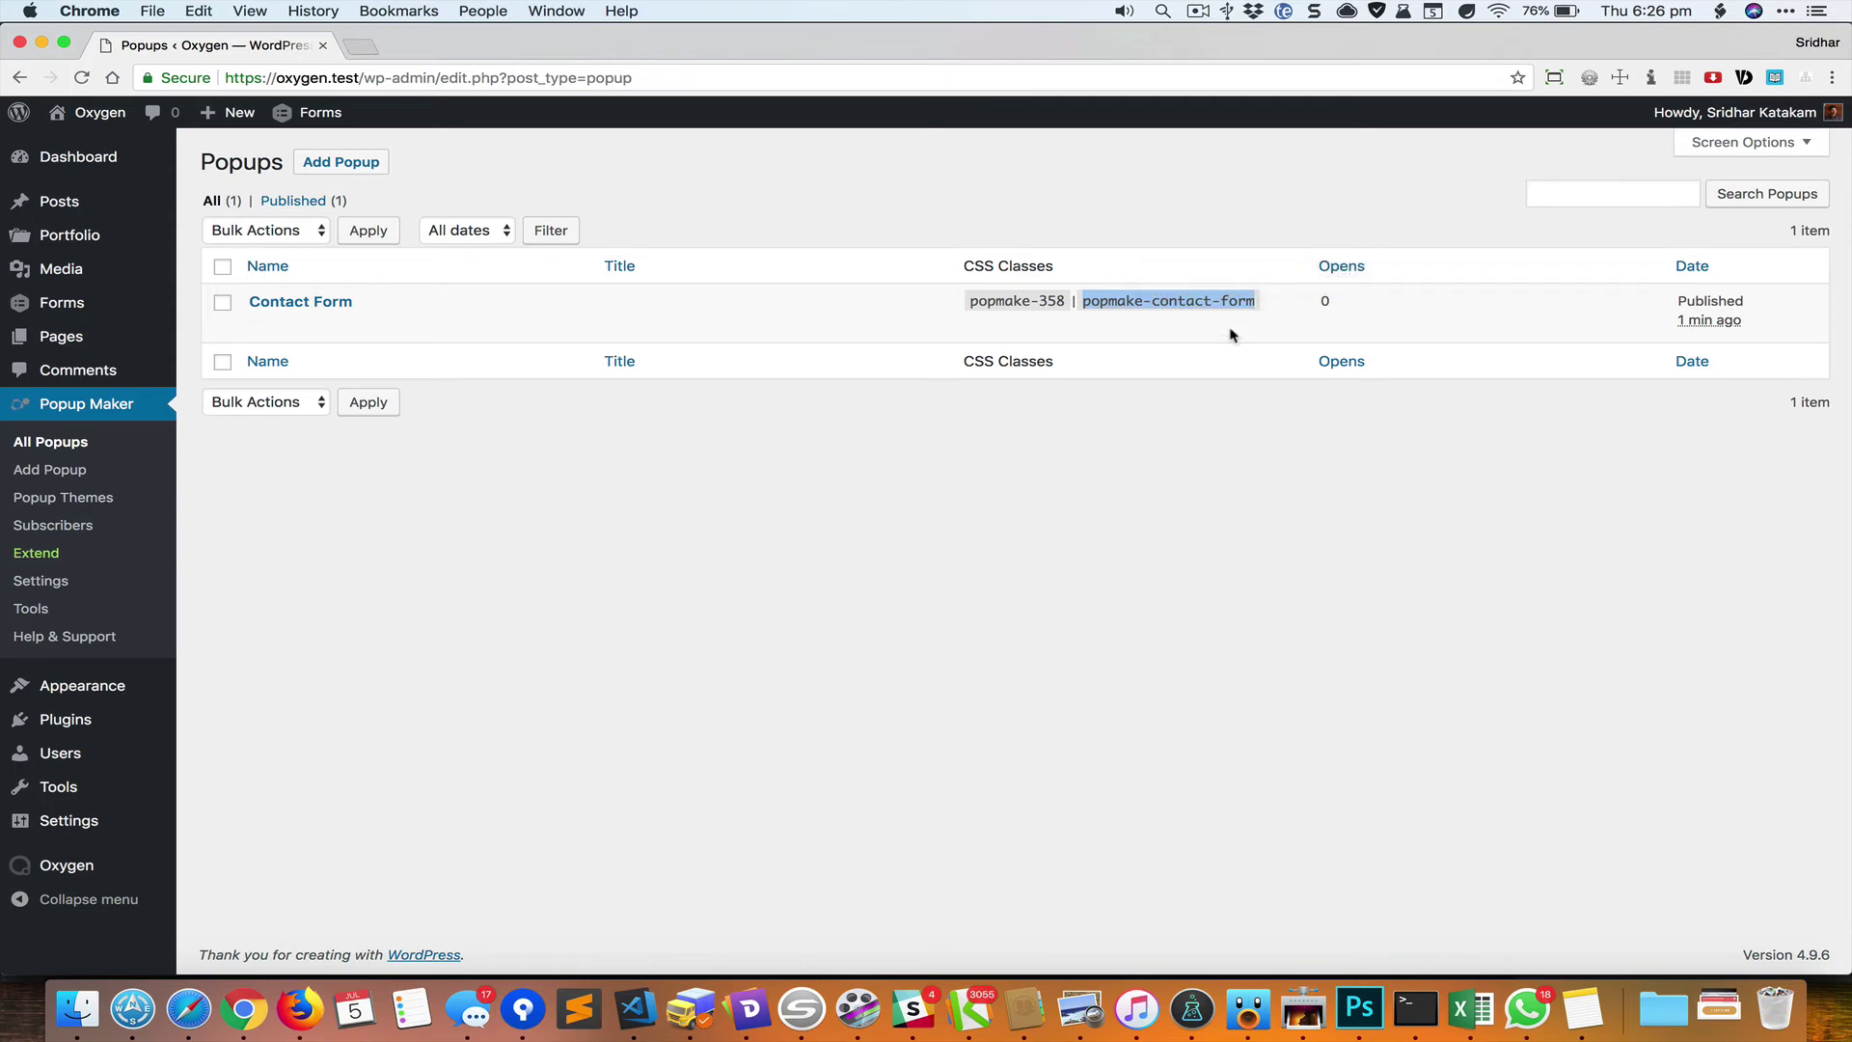
{"action": "left_click", "coordinate": [1145, 453]}
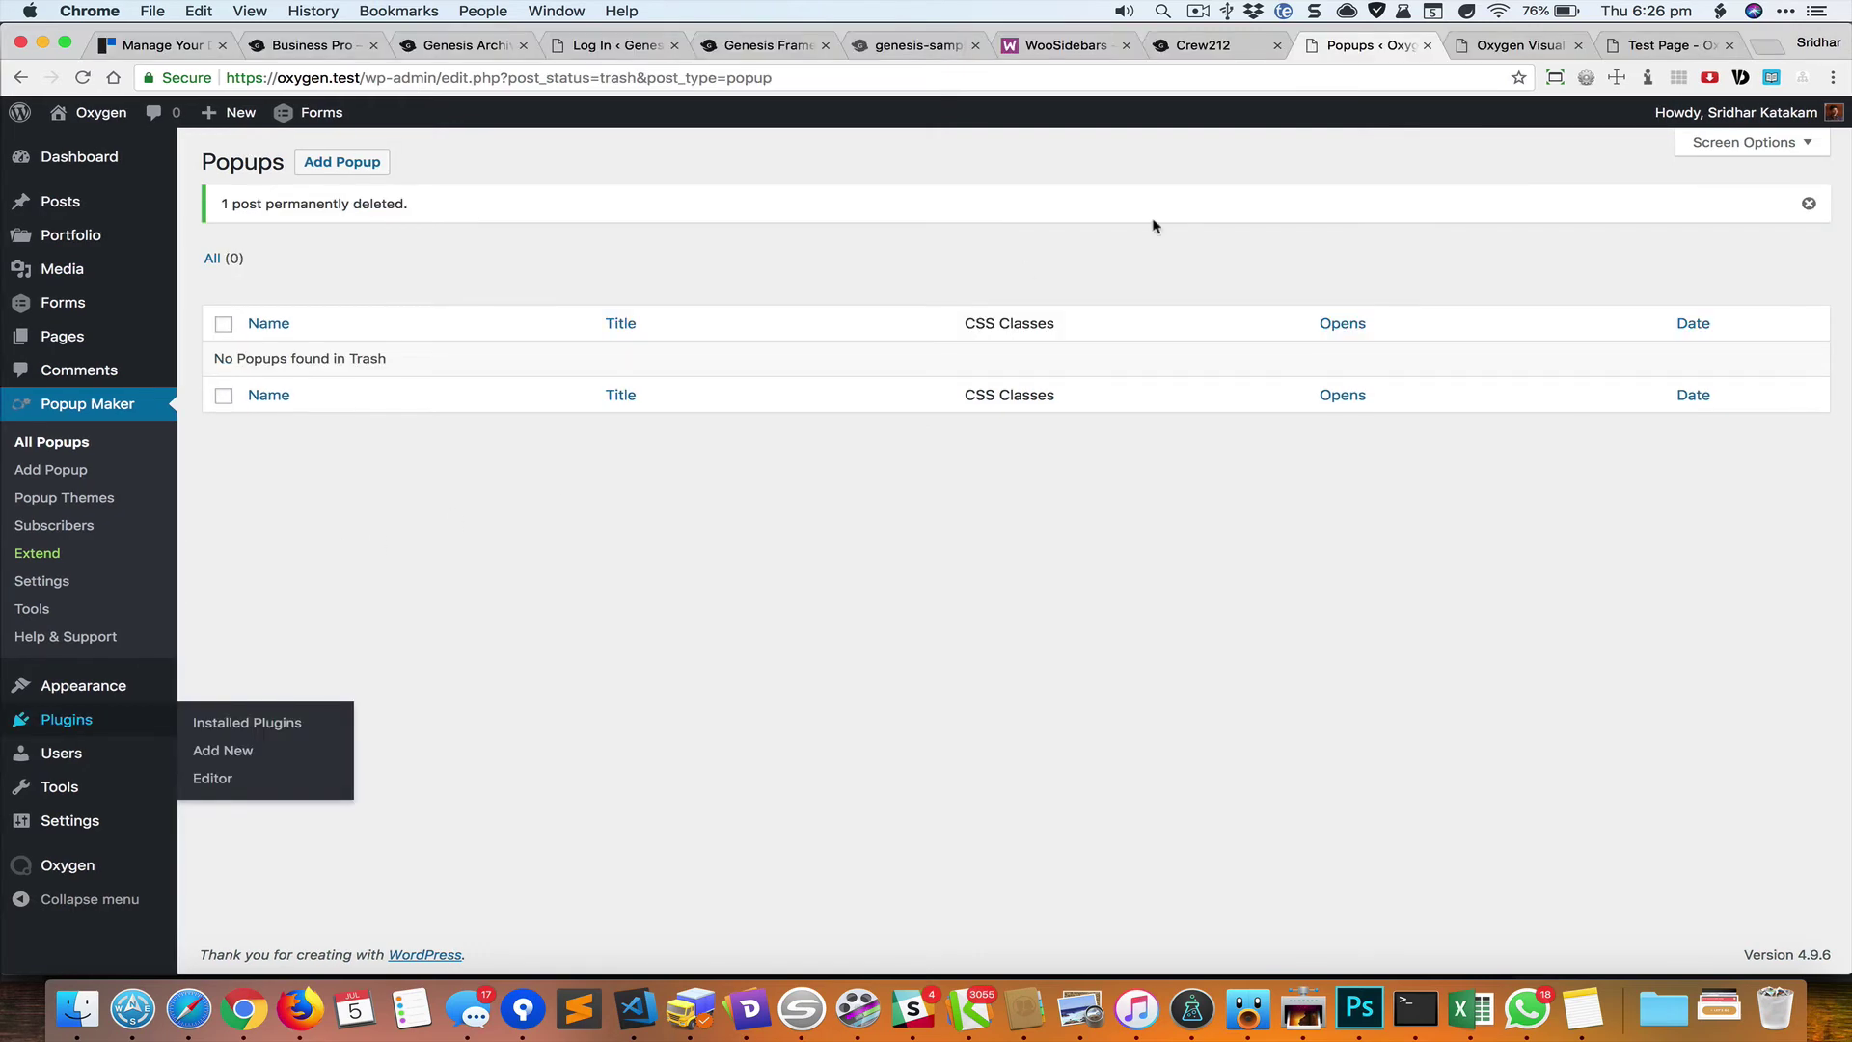
Close the Popups admin tab and switch to the live Test Page.
{"action": "left_click", "coordinate": [1428, 45]}
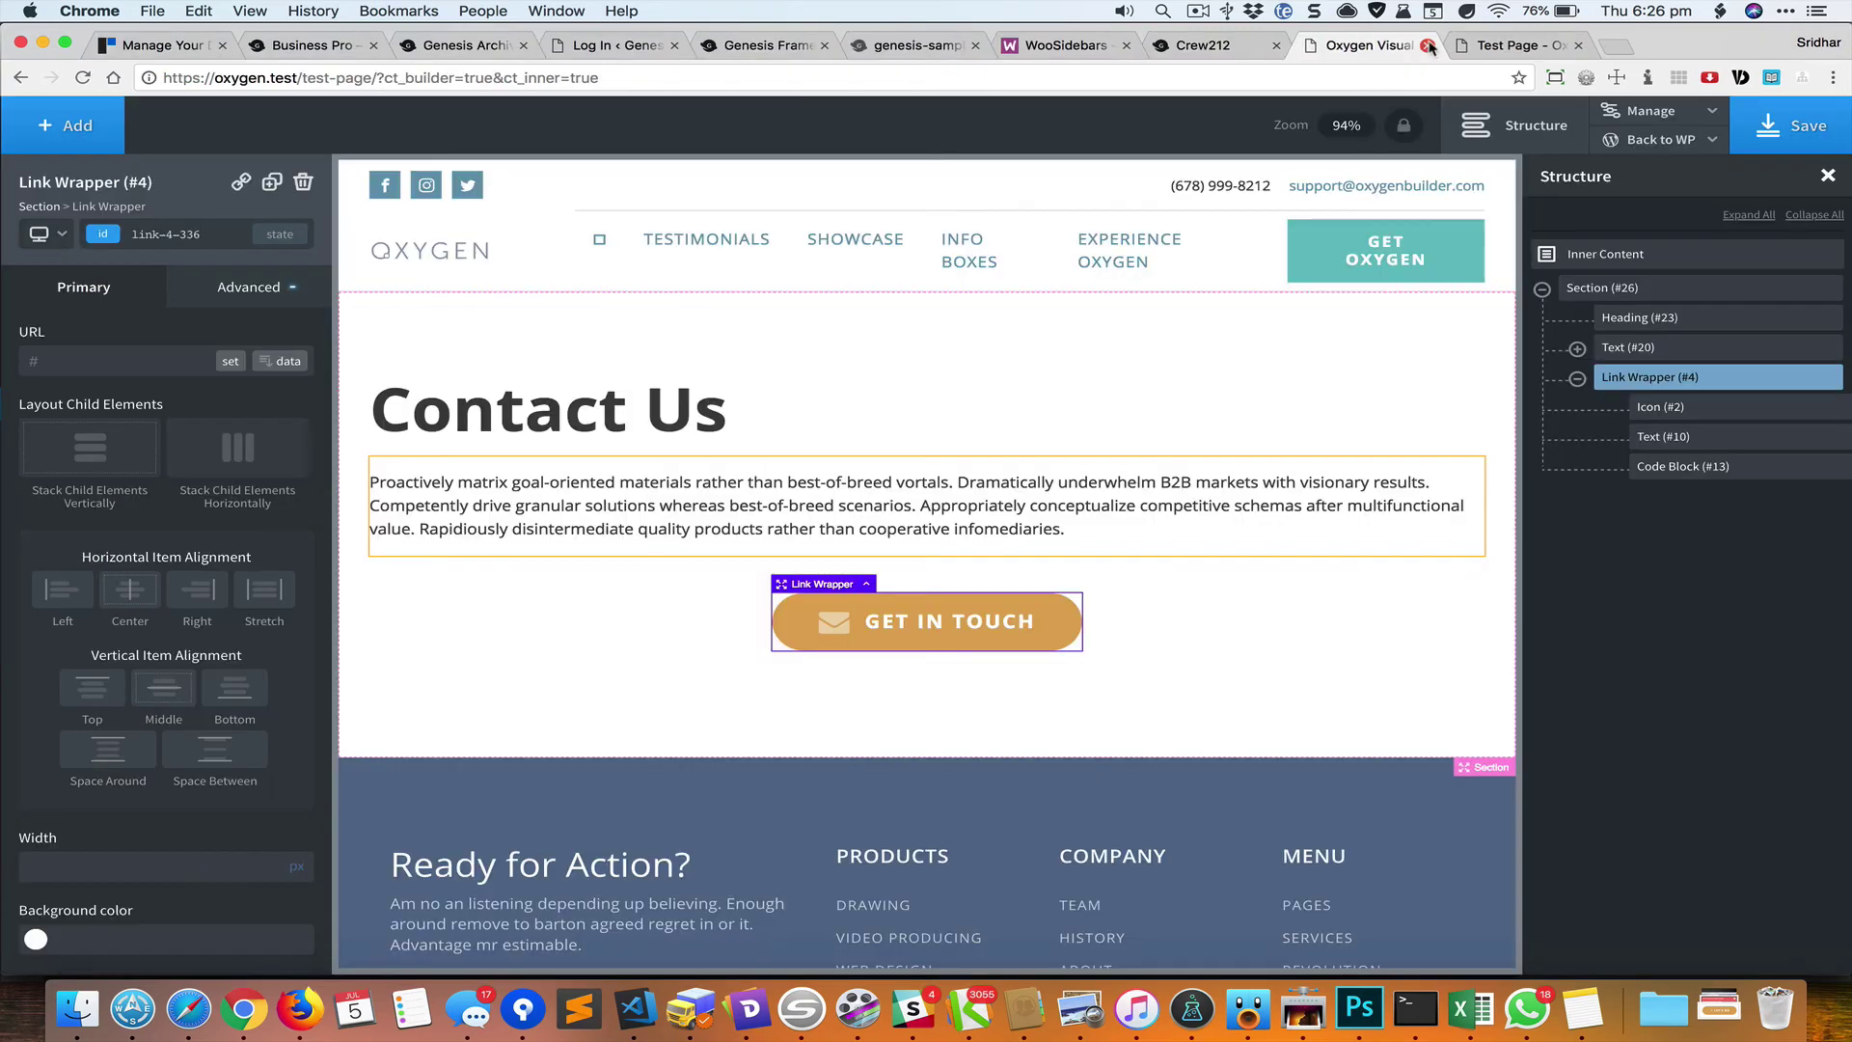
{"action": "left_click", "coordinate": [1502, 46]}
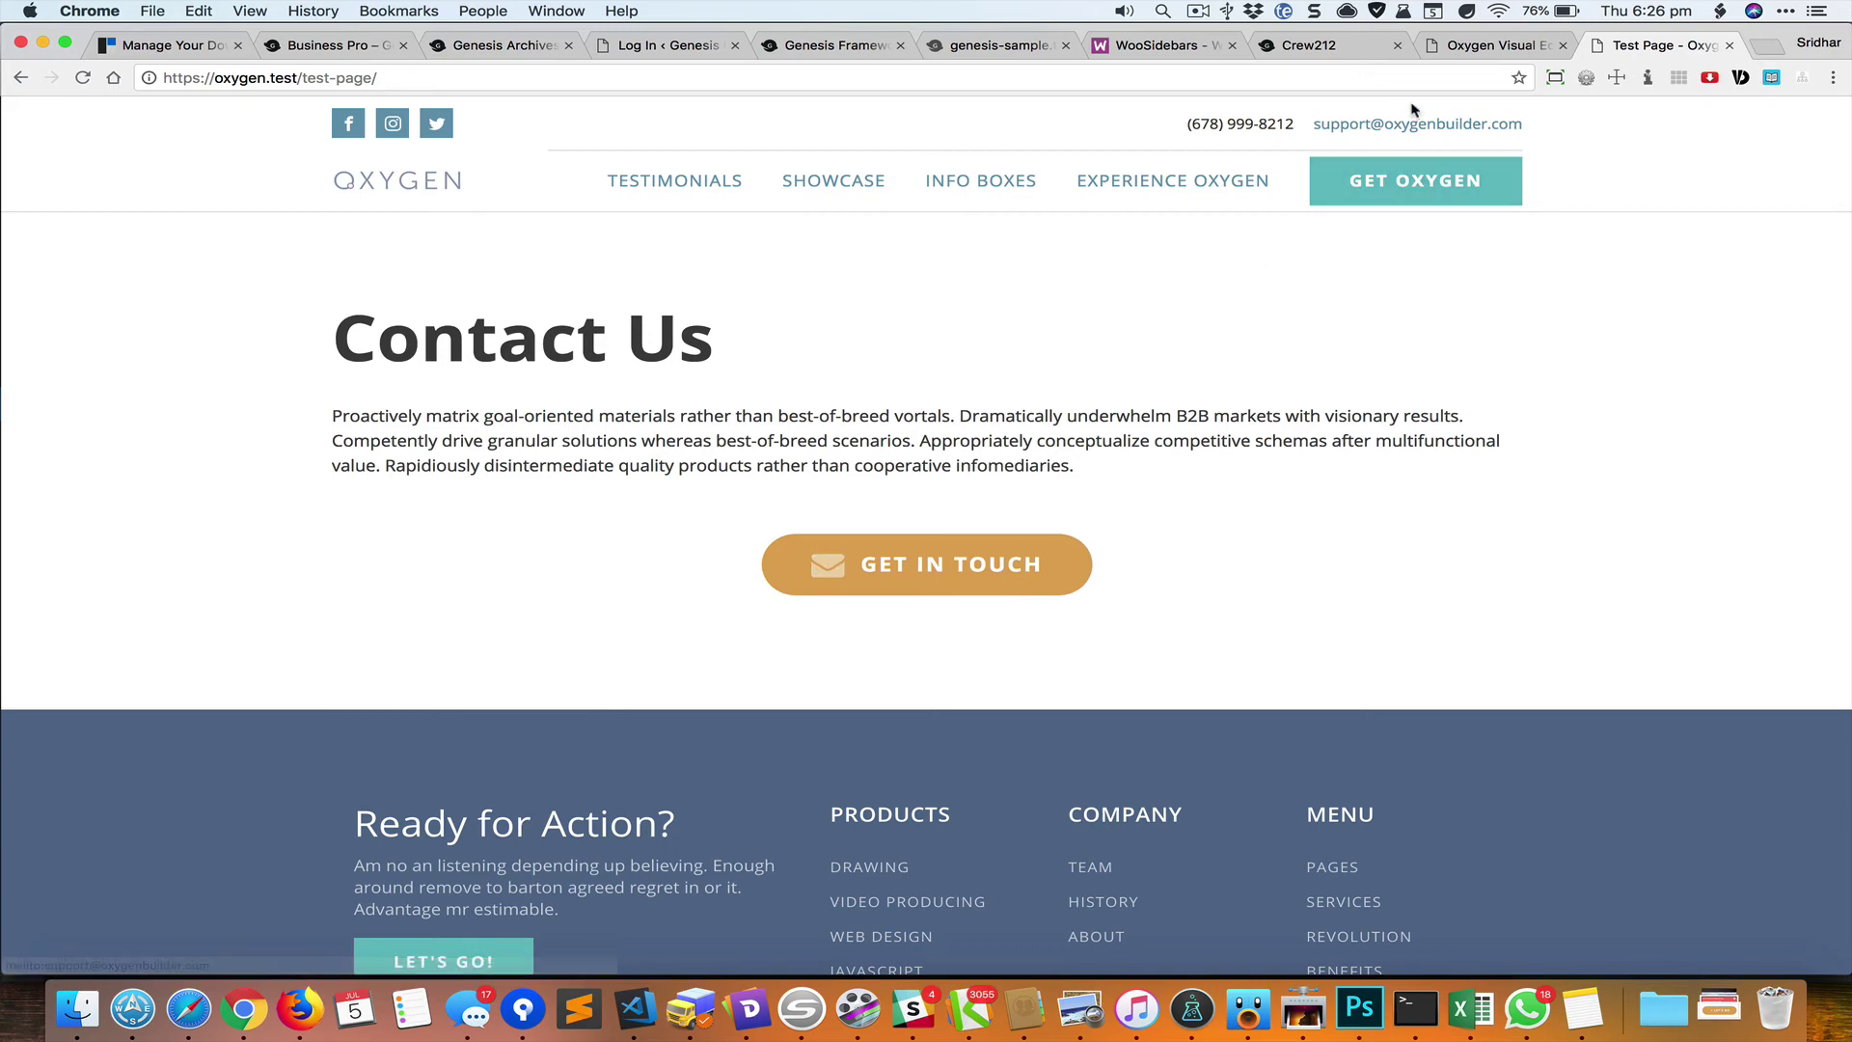
Give the GET IN TOUCH link wrapper the popmake-contact-form class and save the page.
{"action": "left_click", "coordinate": [1496, 48]}
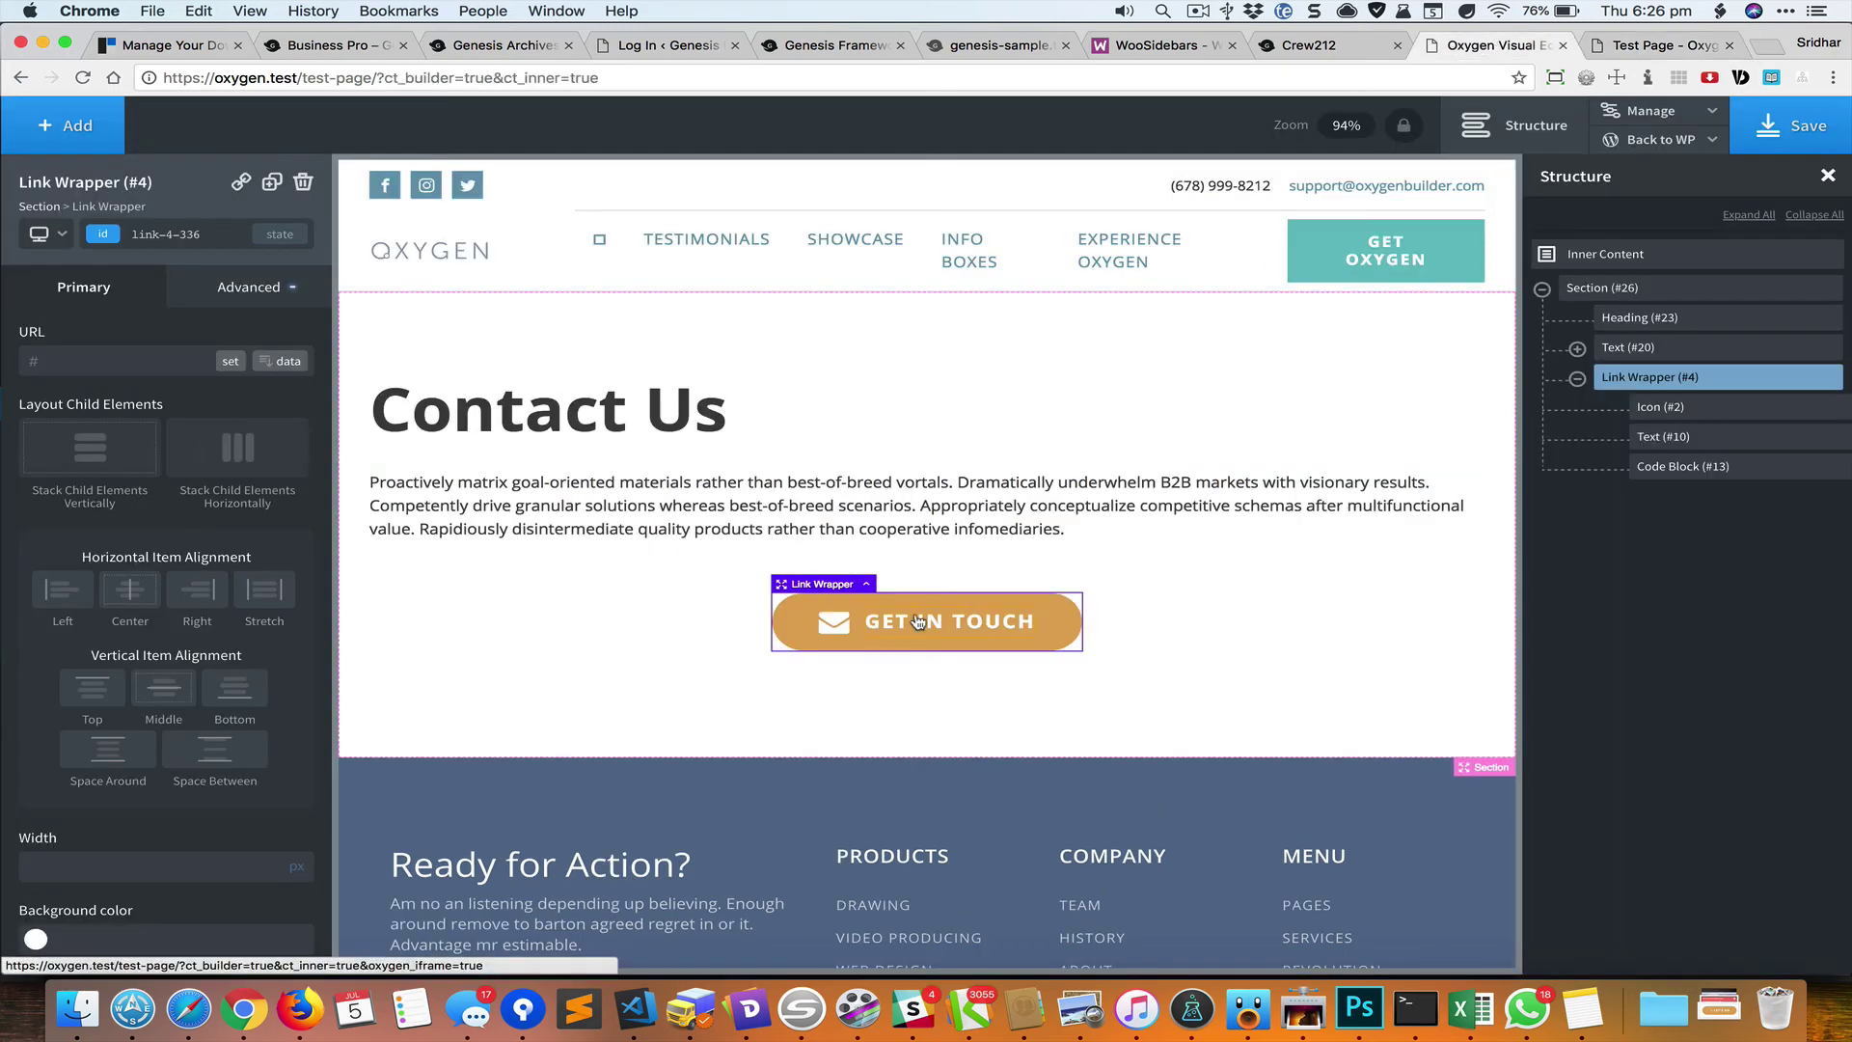
{"action": "left_click", "coordinate": [192, 231]}
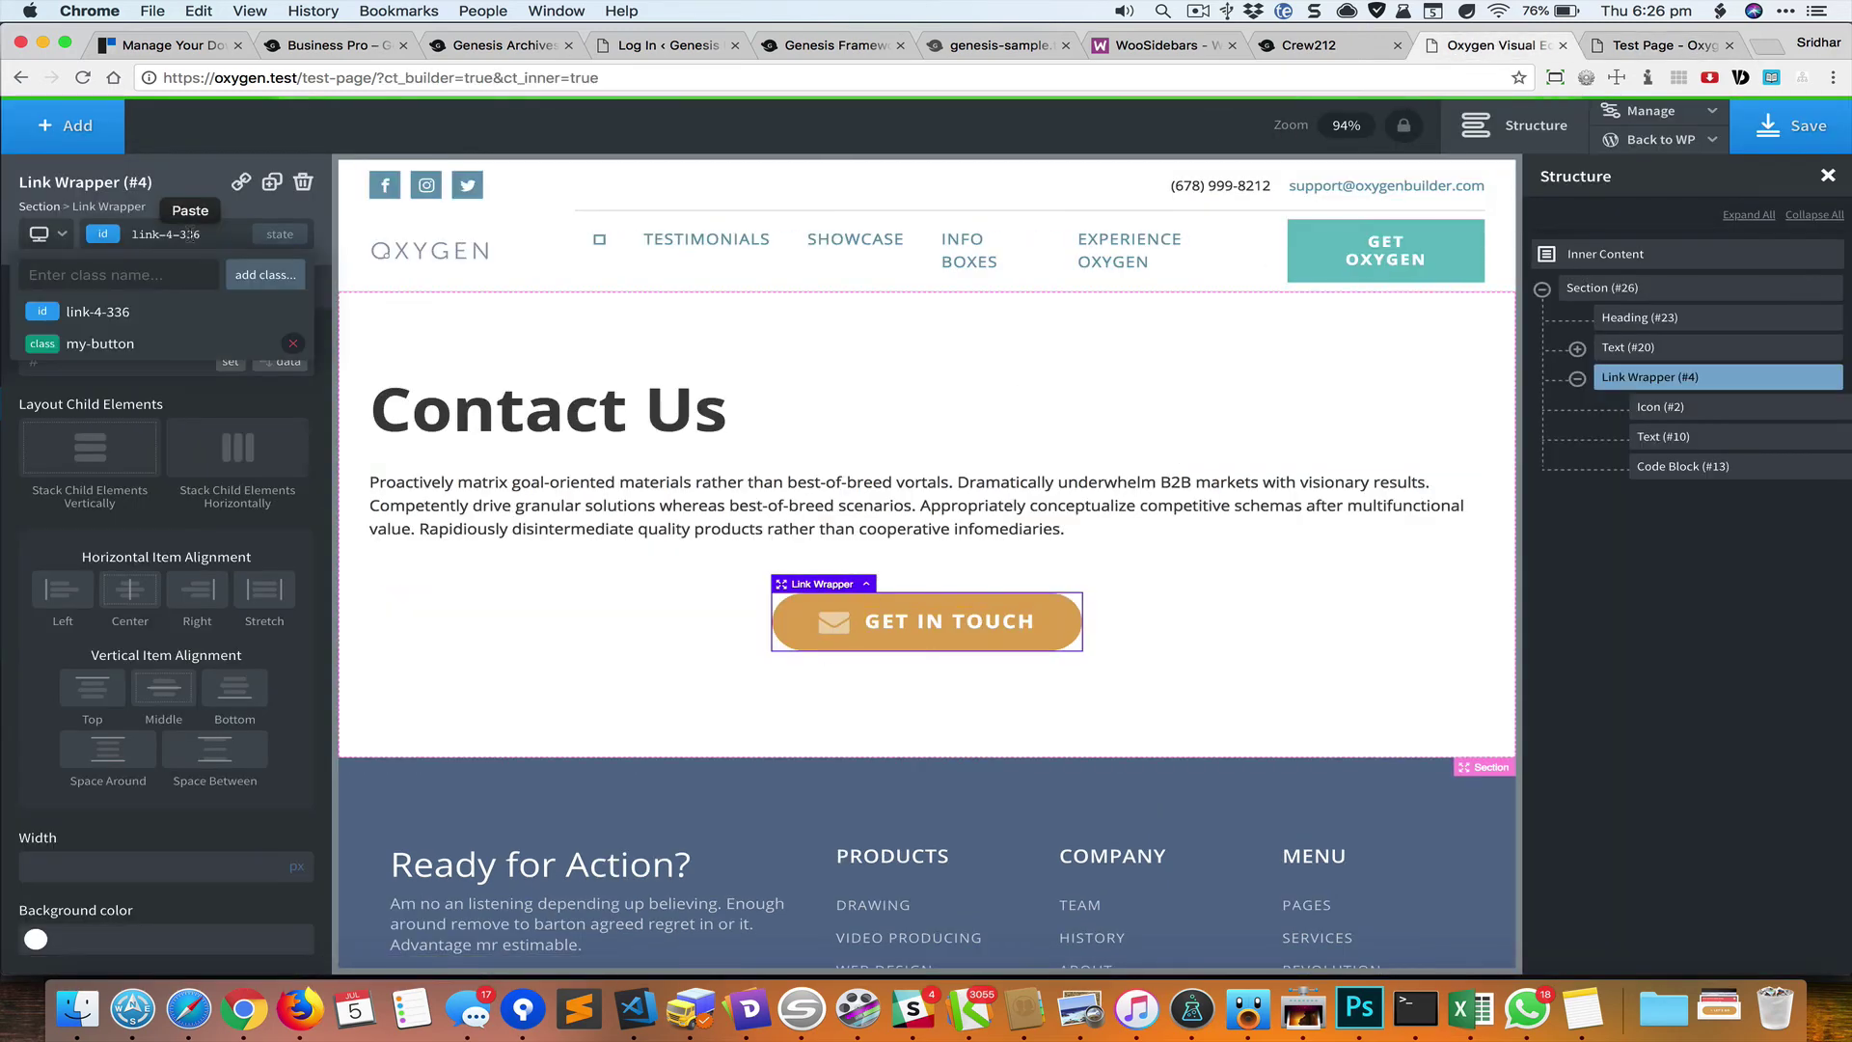
{"action": "key", "text": "super+v"}
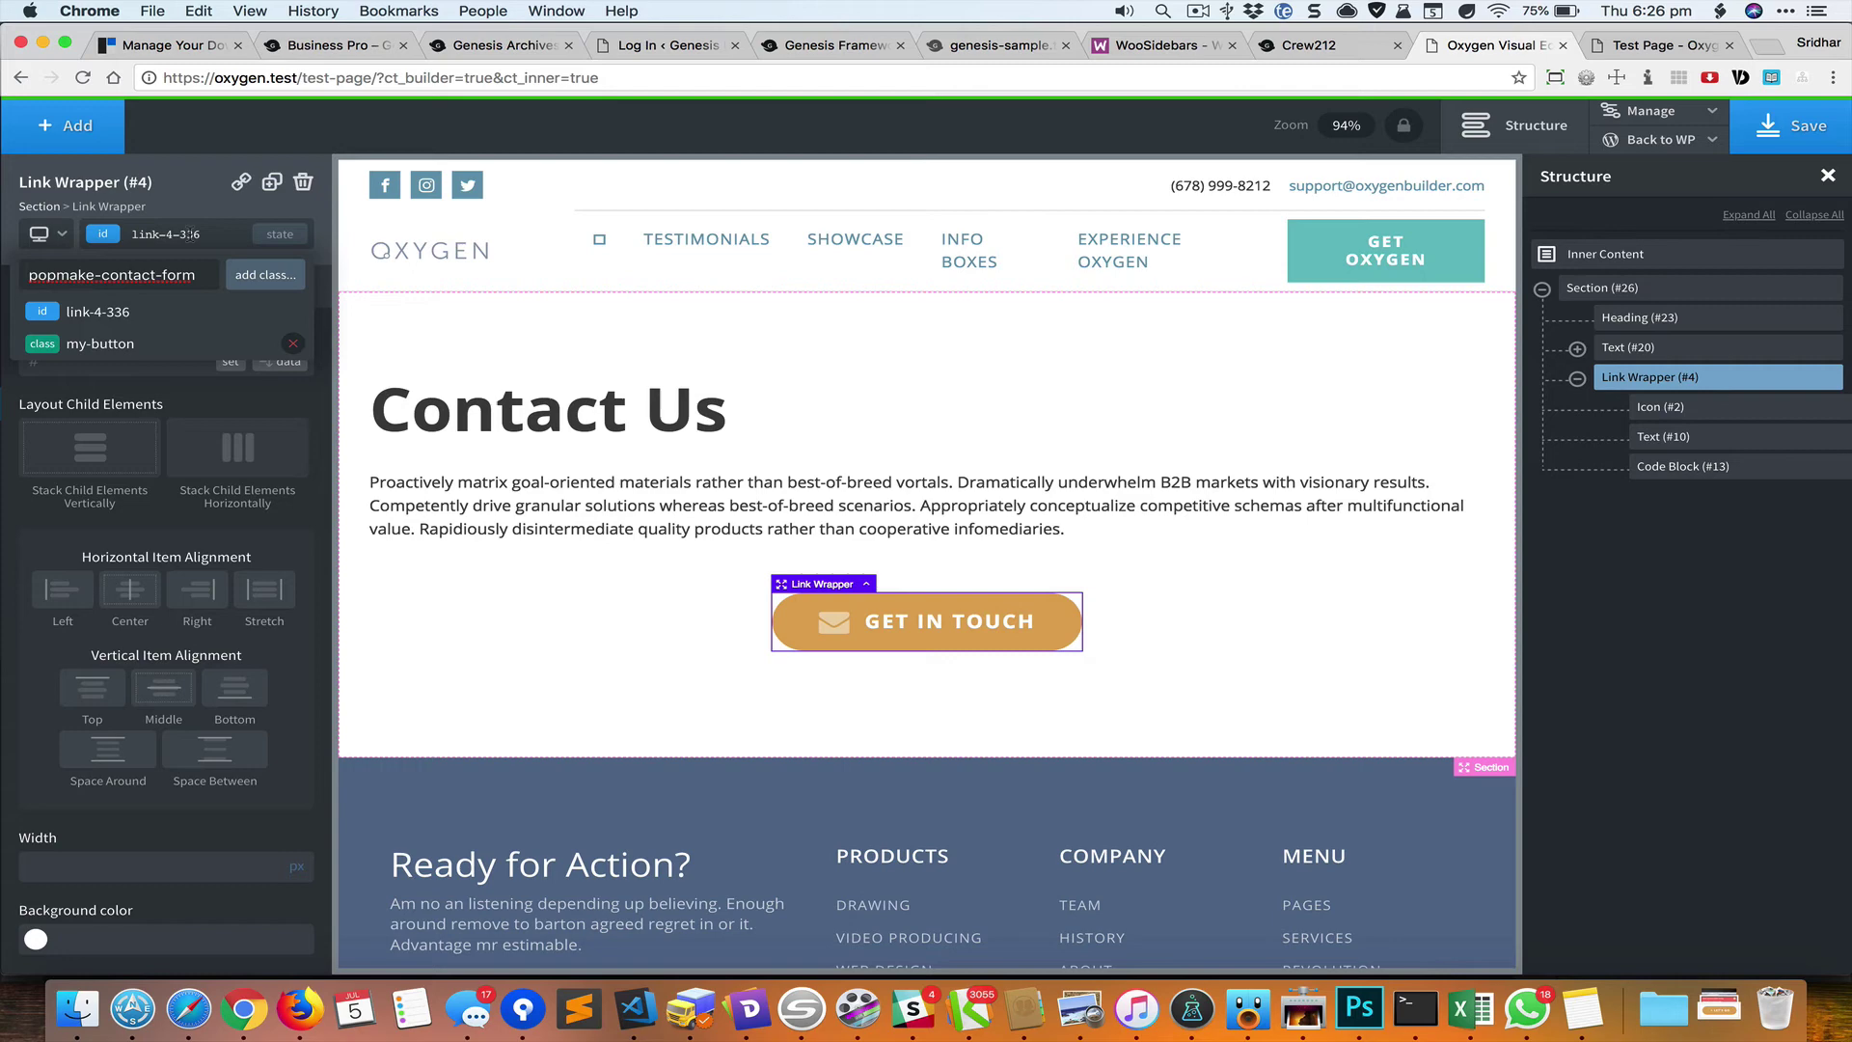
{"action": "key", "text": "Return"}
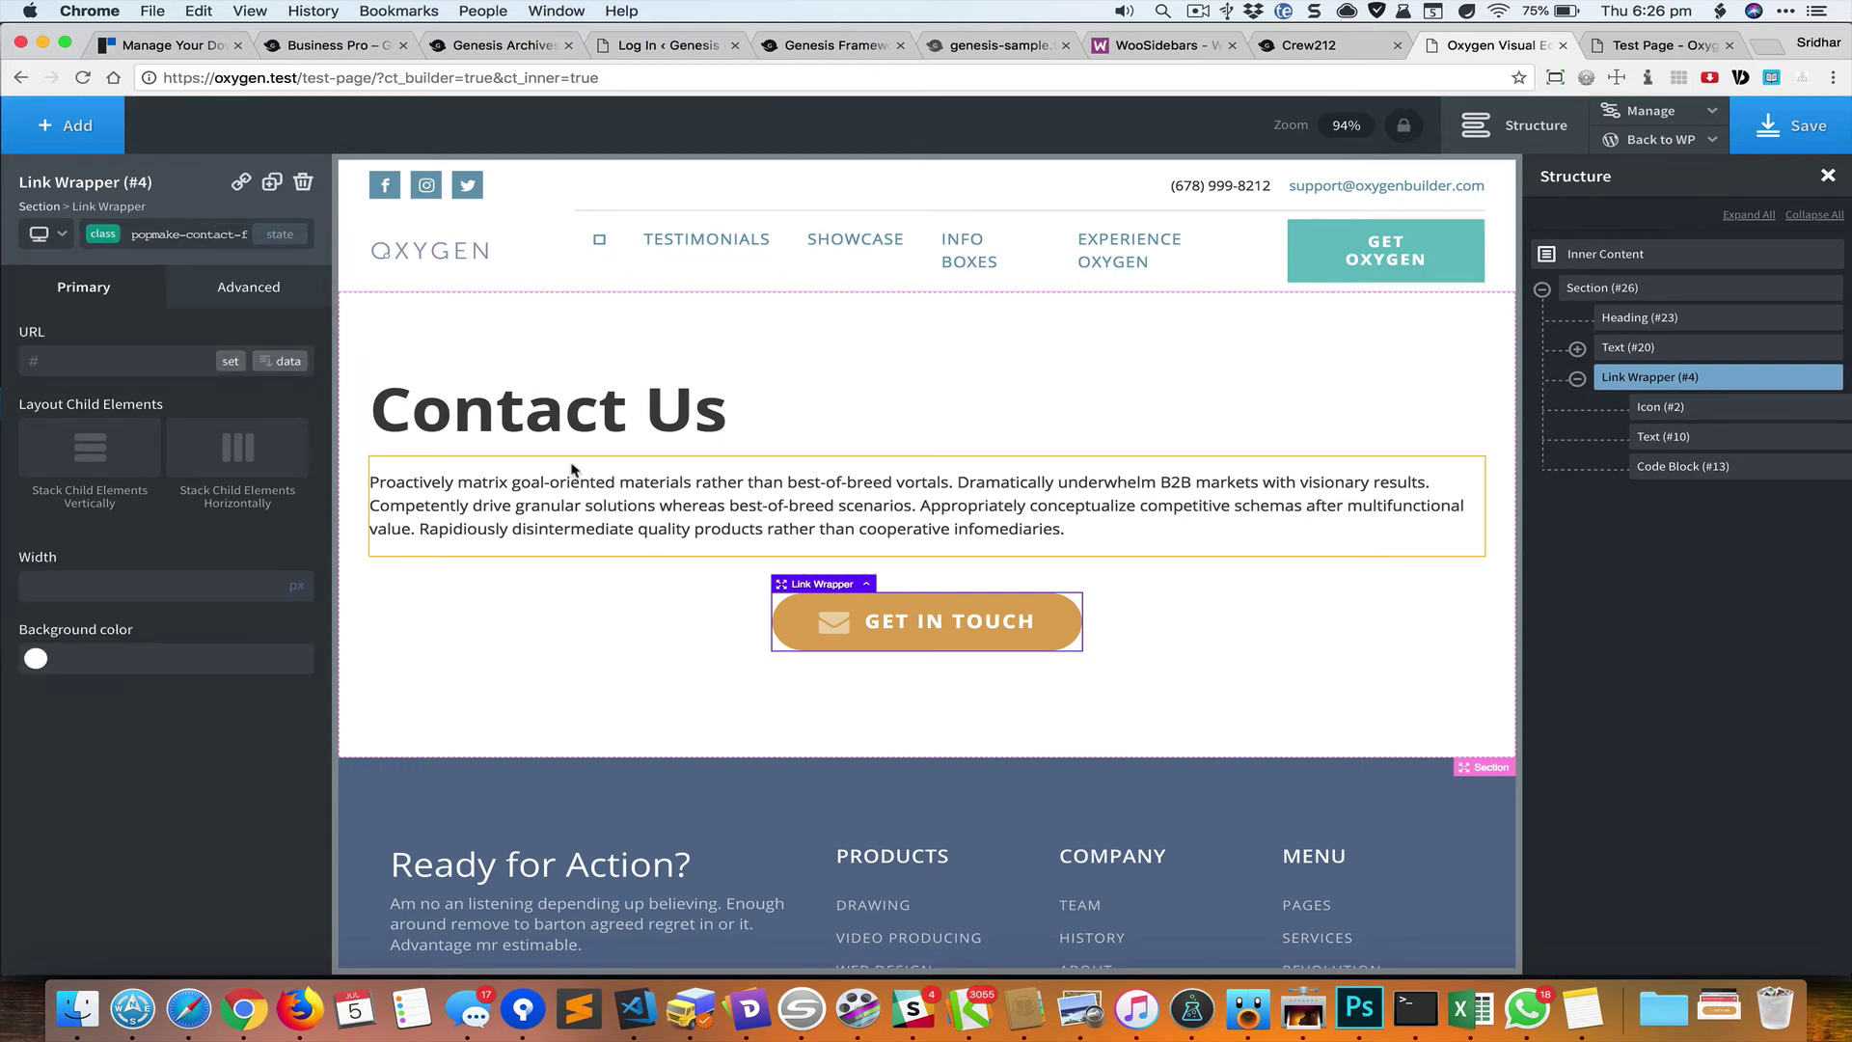
{"action": "left_click", "coordinate": [1785, 133]}
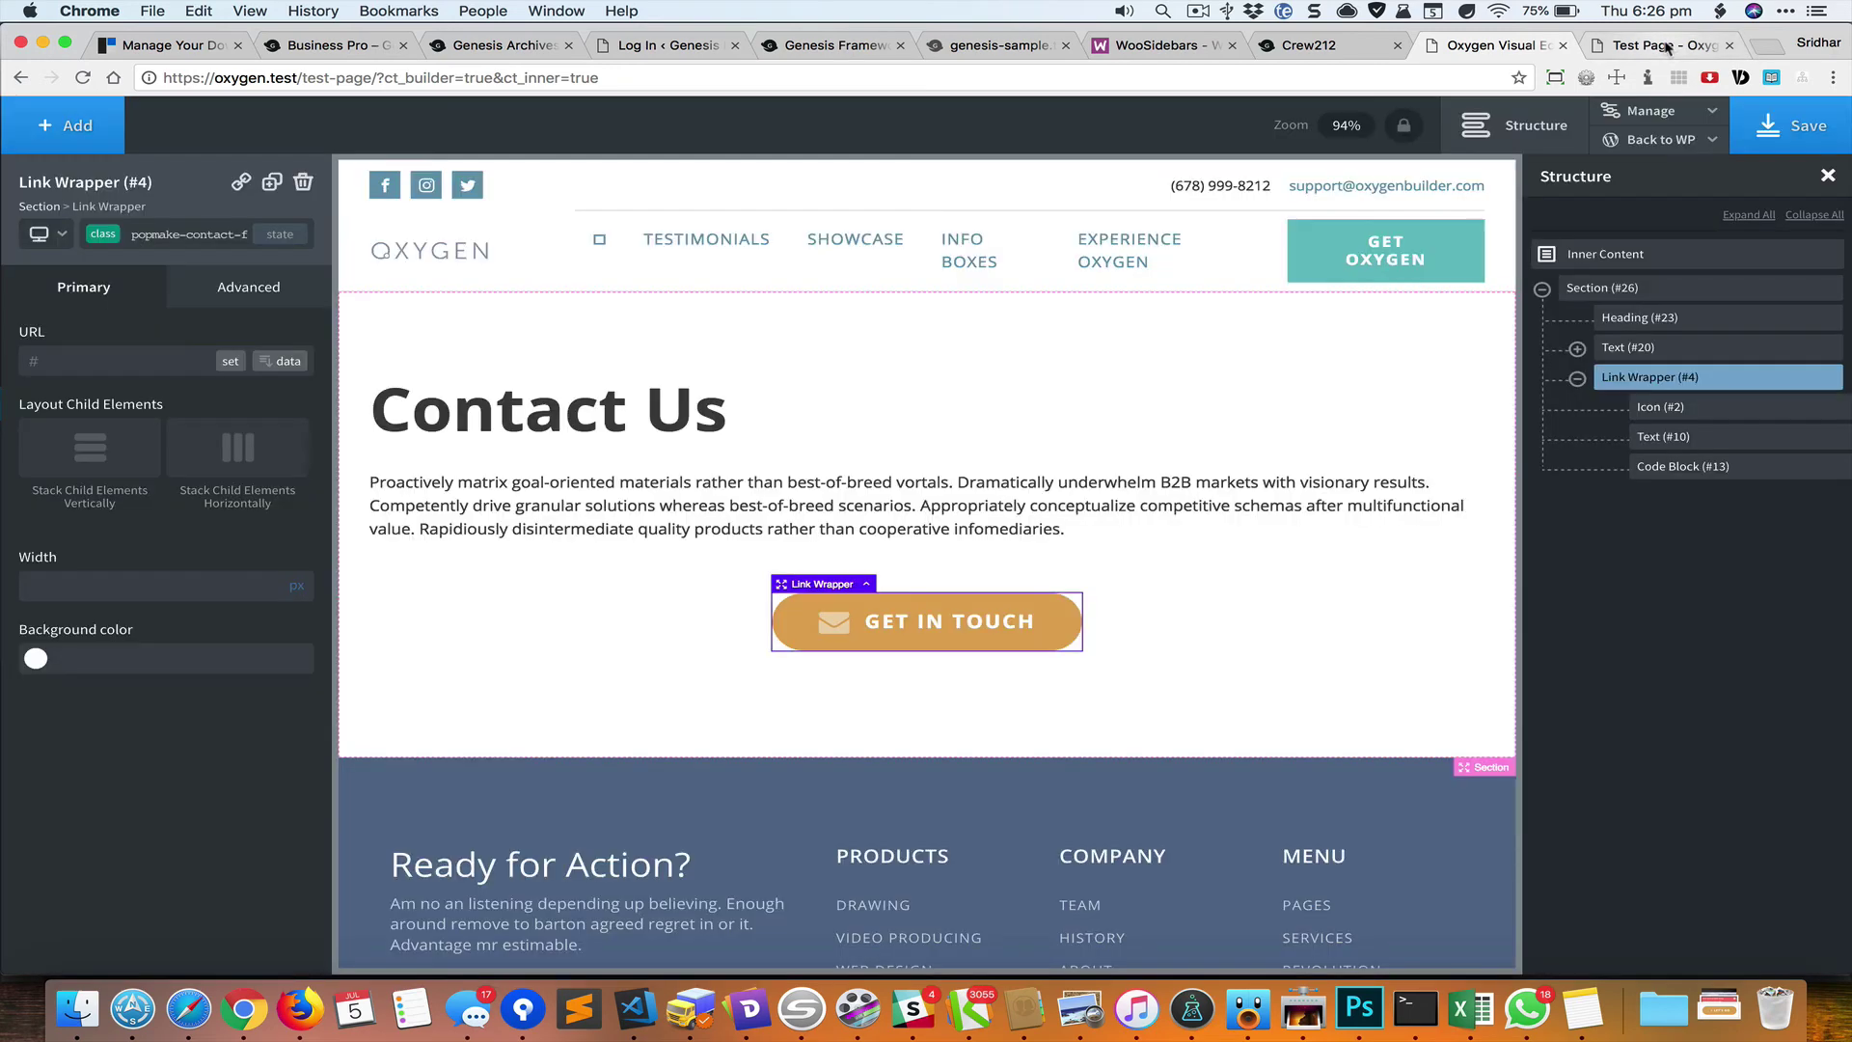
{"action": "left_click", "coordinate": [1655, 44]}
Reload the Test Page and confirm GET IN TOUCH opens, closes and reopens the Contact popup.
{"action": "key", "text": "super+r"}
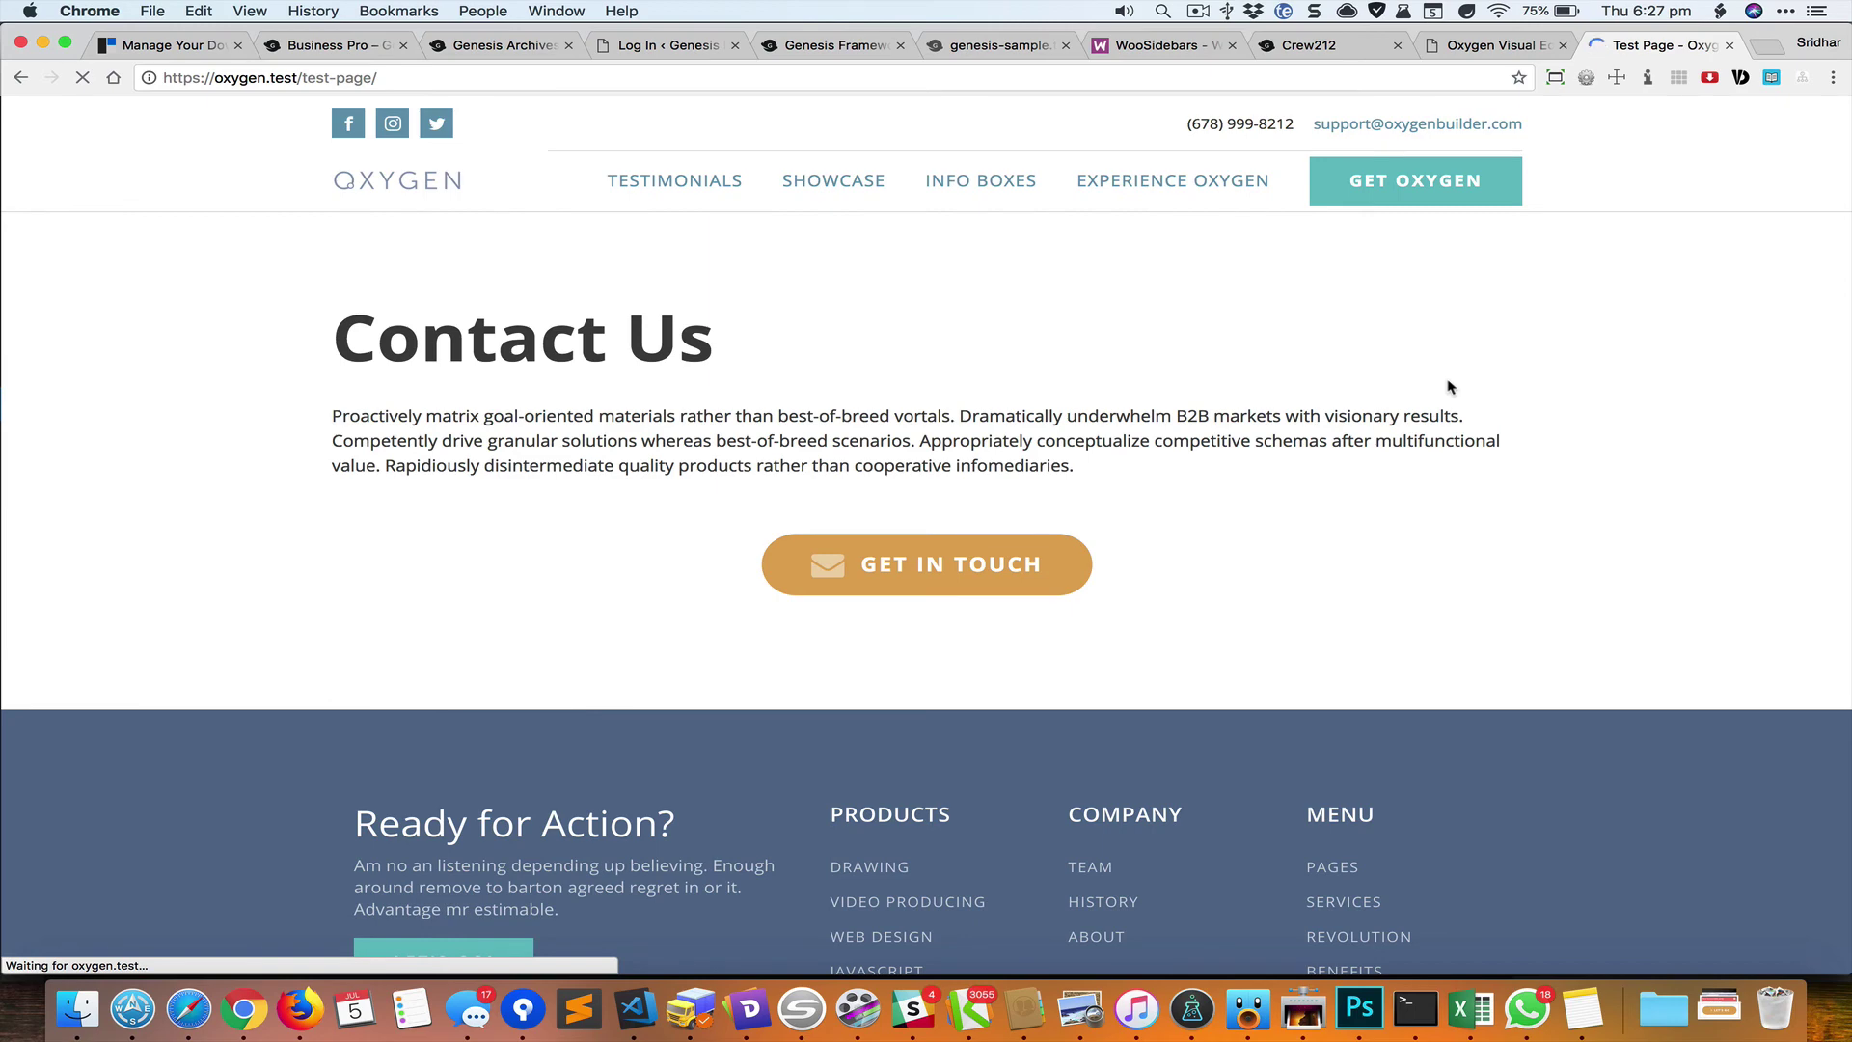
{"action": "left_click", "coordinate": [974, 573]}
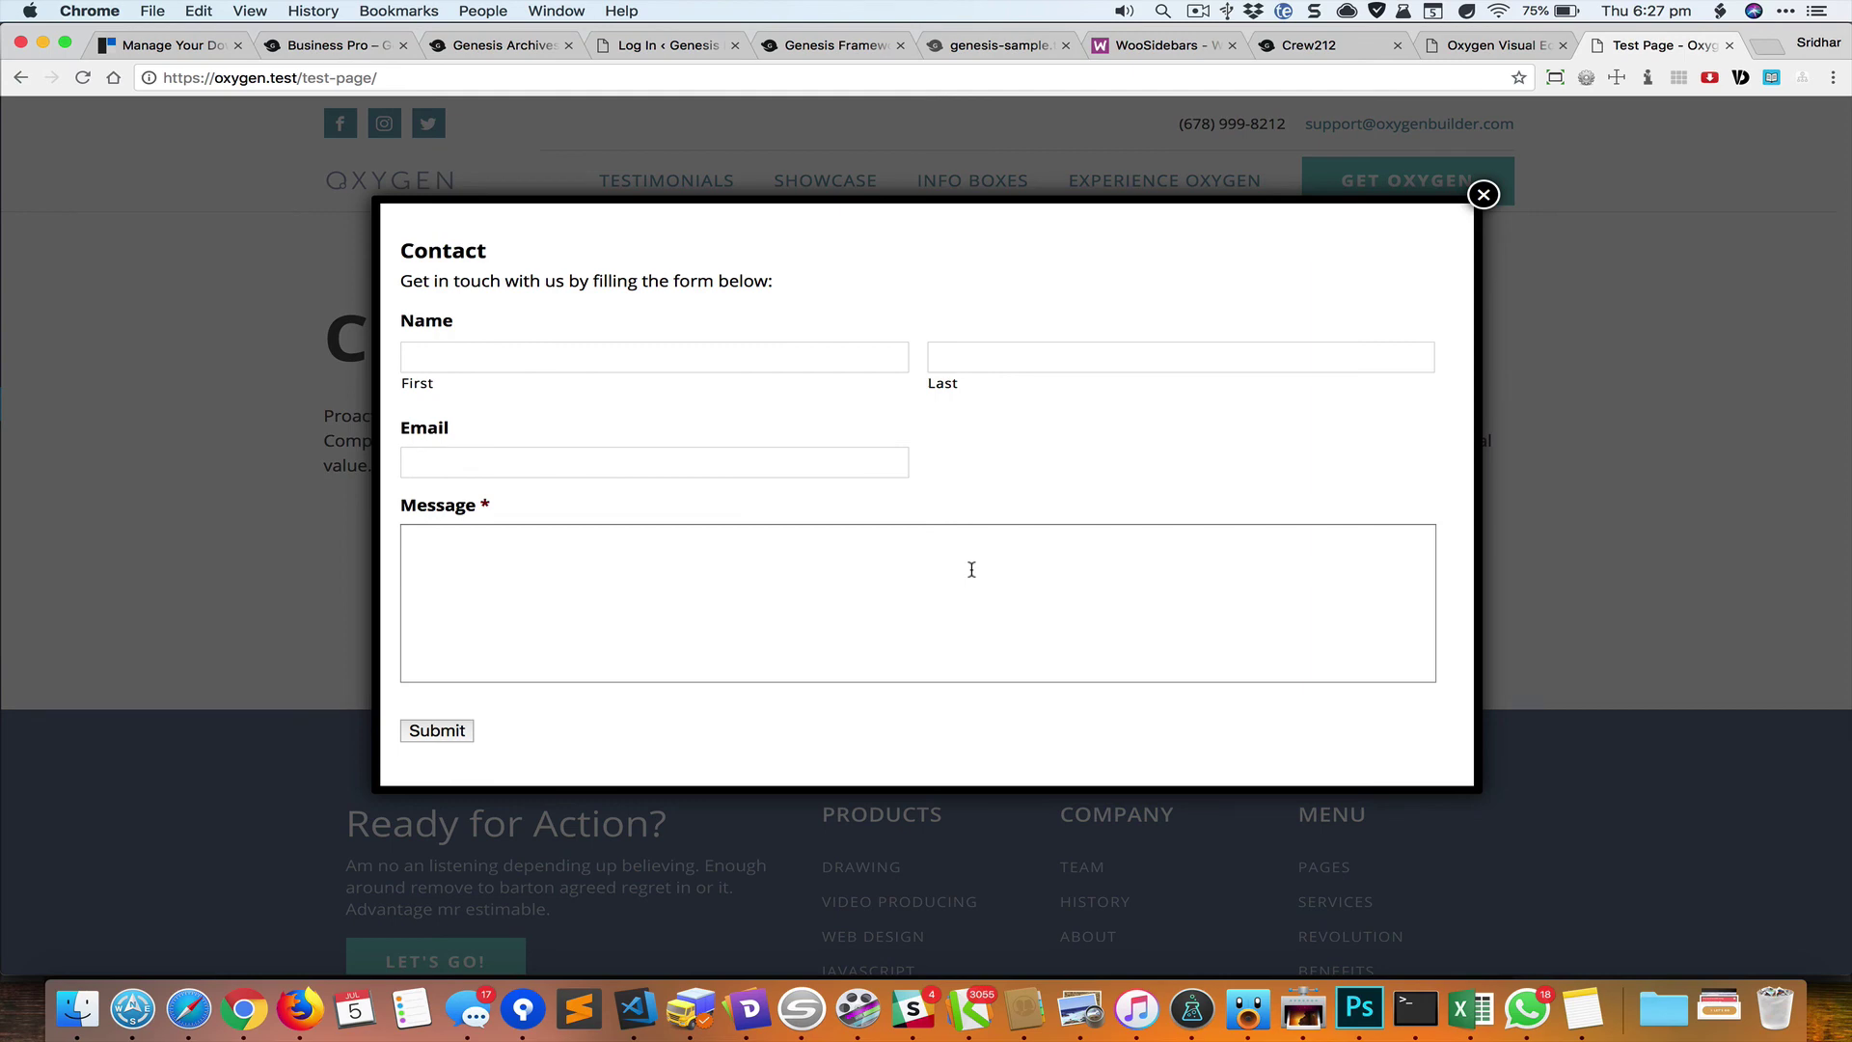
{"action": "left_click", "coordinate": [810, 364]}
{"action": "left_click", "coordinate": [1013, 304]}
{"action": "left_click", "coordinate": [1559, 281]}
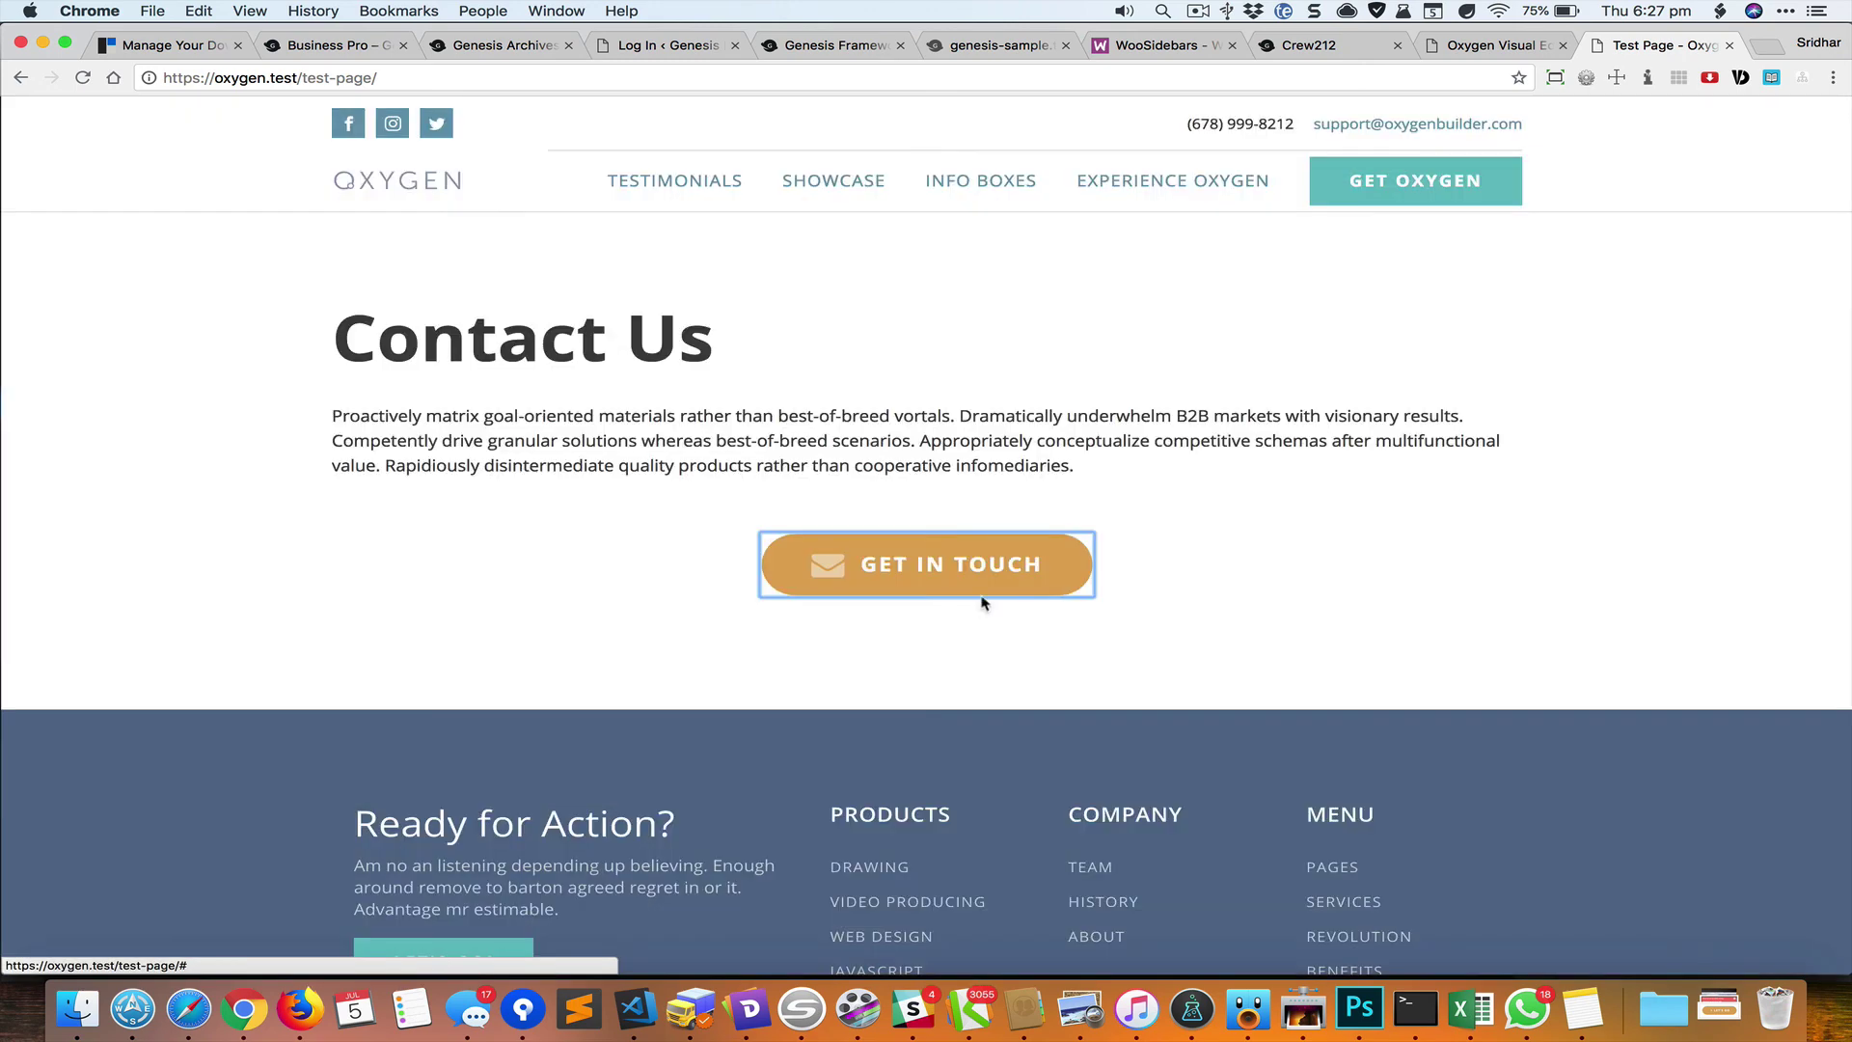
{"action": "left_click", "coordinate": [964, 584]}
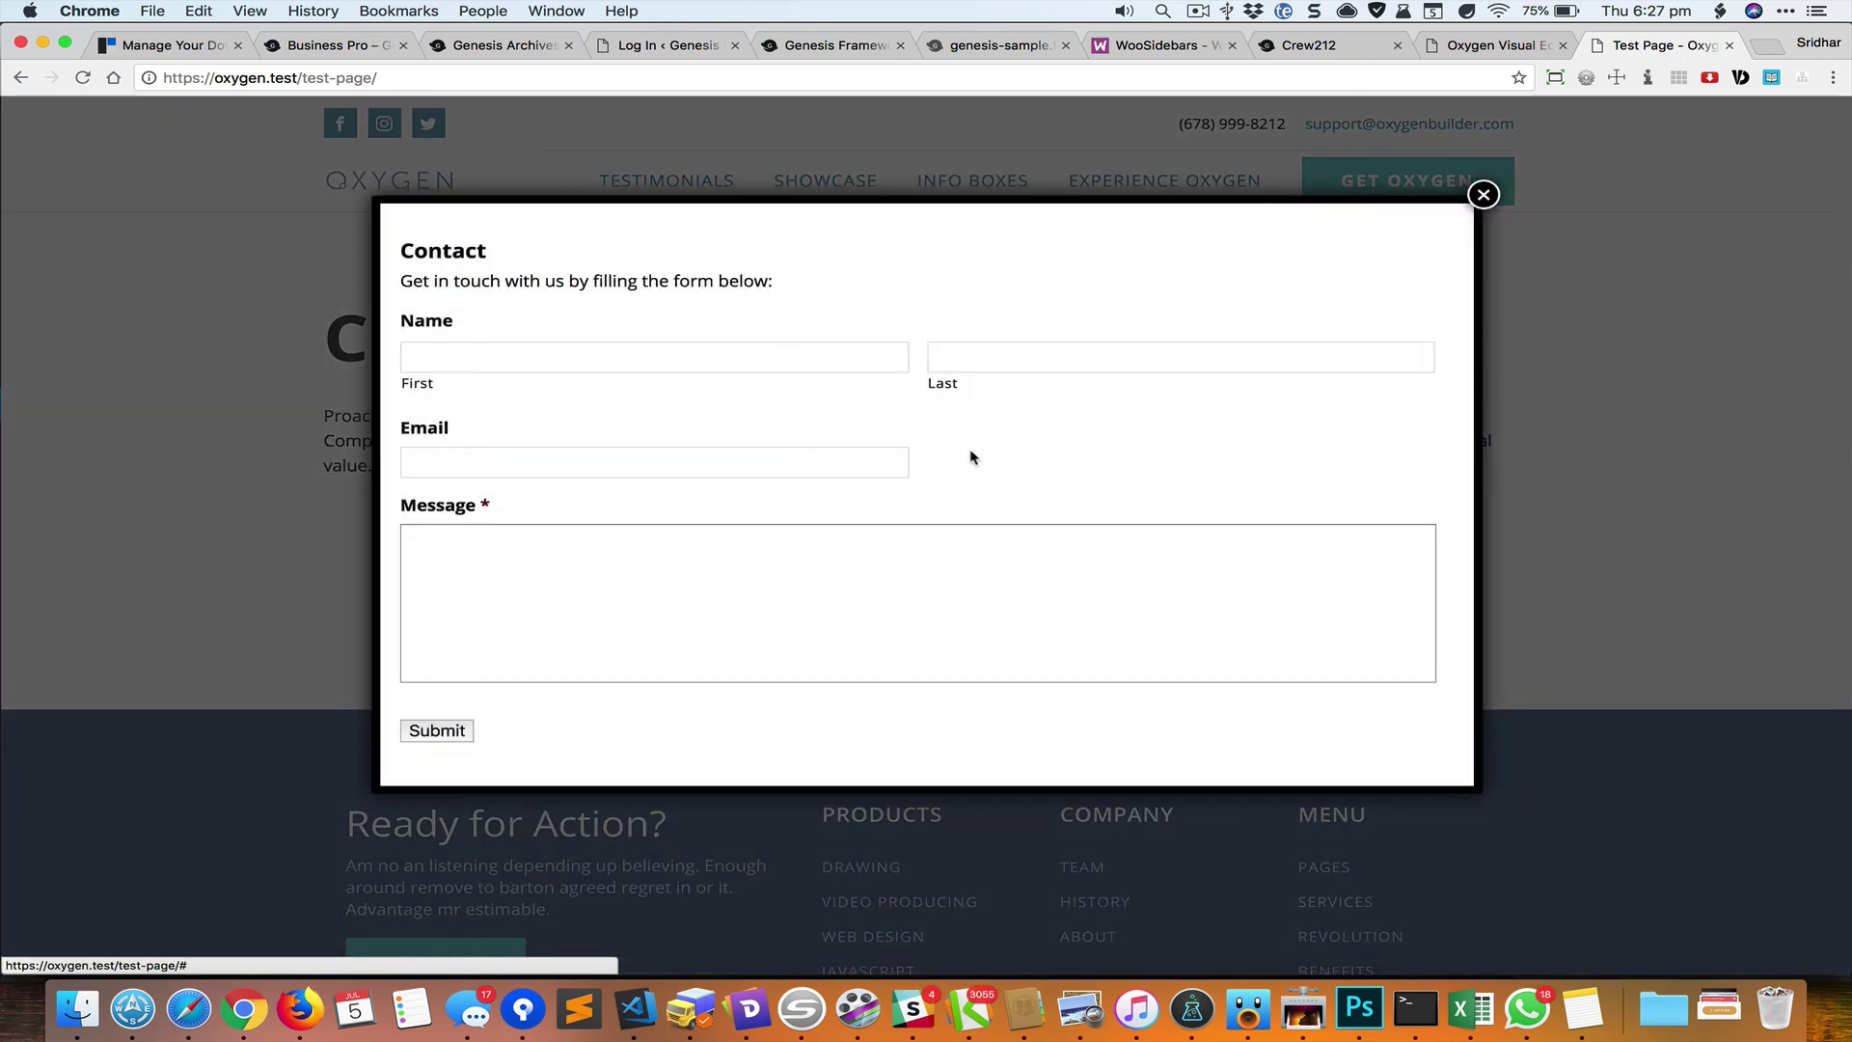